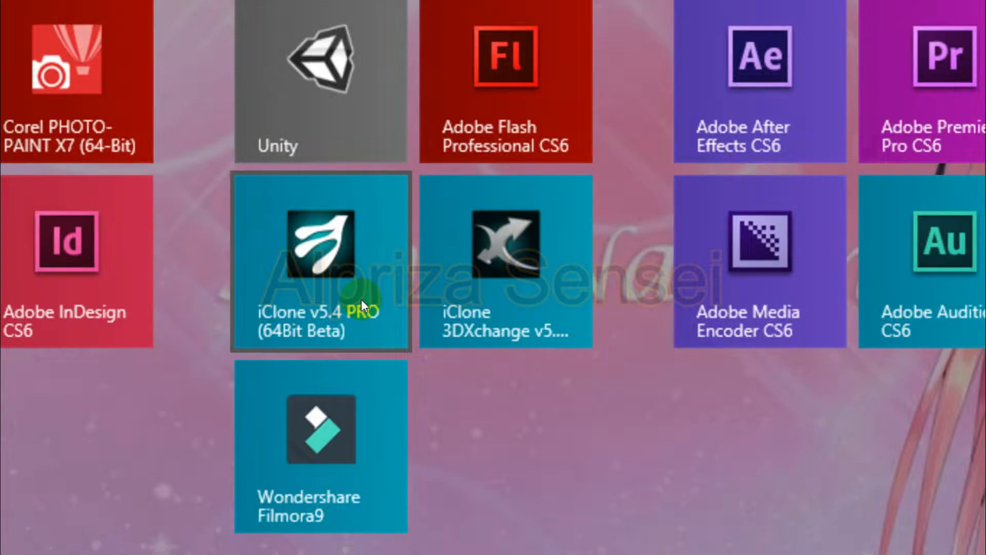
Look over the installed apps on the Start screen, go to the desktop and switch to the running iClone 5 window.
{"action": "key", "text": "Right"}
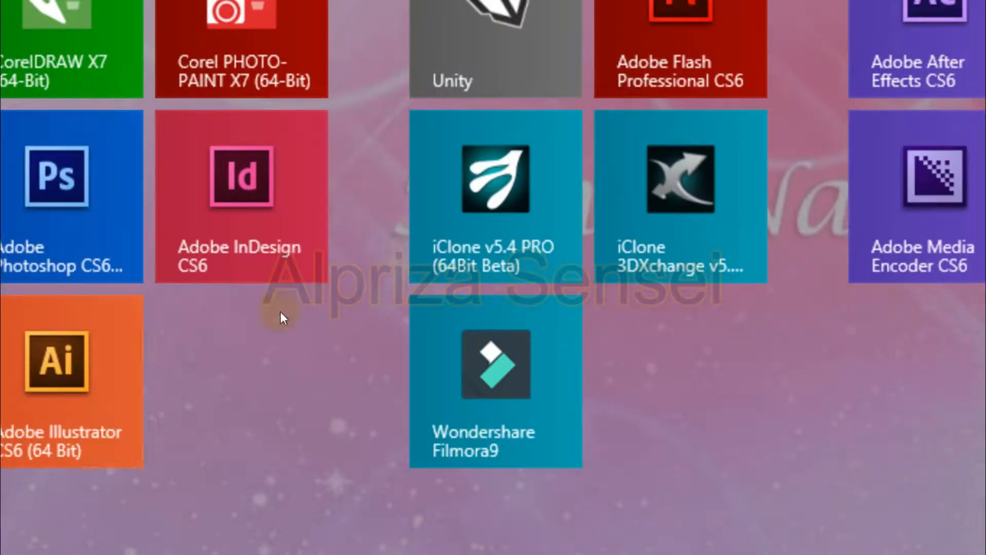
{"action": "key", "text": "Down"}
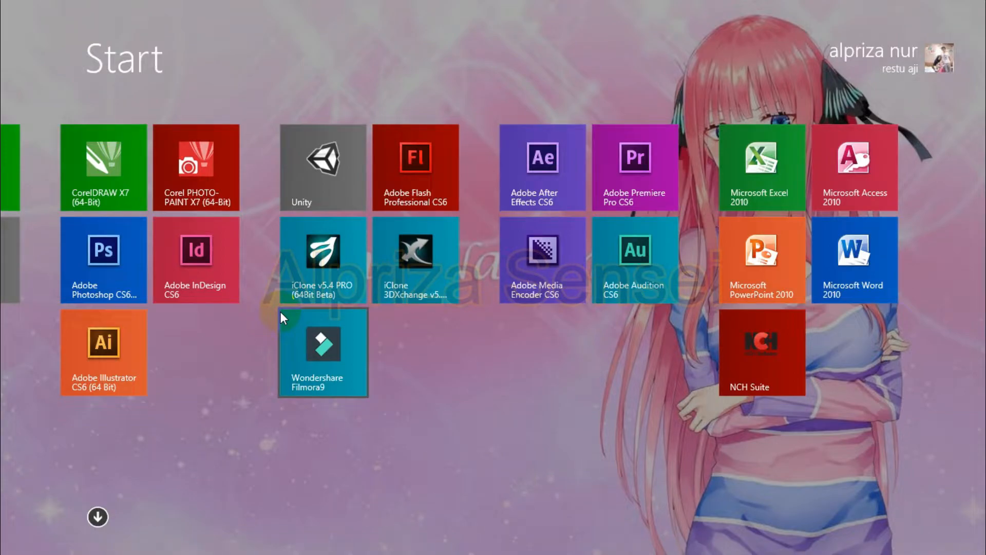
{"action": "scroll", "coordinate": [3, 342], "scroll_direction": "left", "scroll_amount": 8}
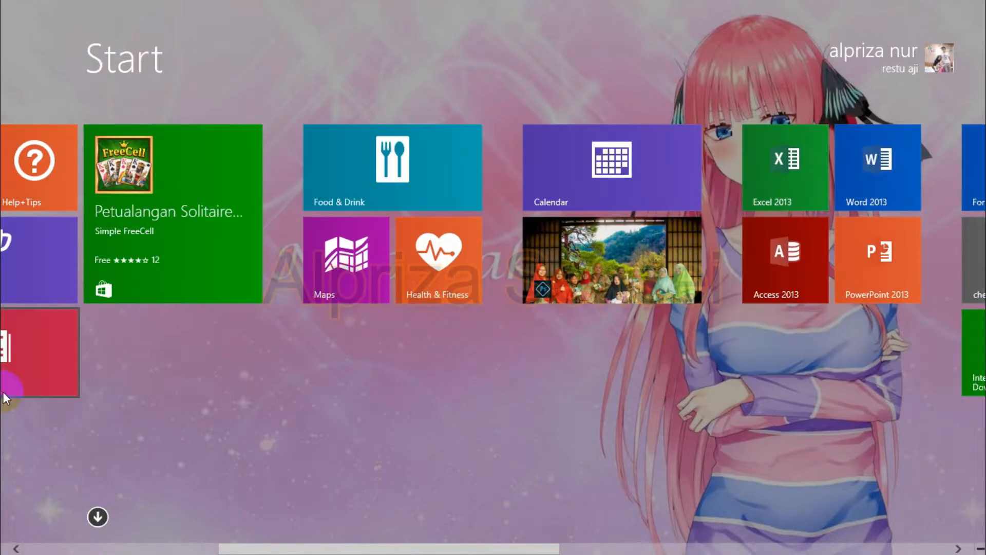
{"action": "scroll", "coordinate": [6, 398], "scroll_direction": "left", "scroll_amount": 5}
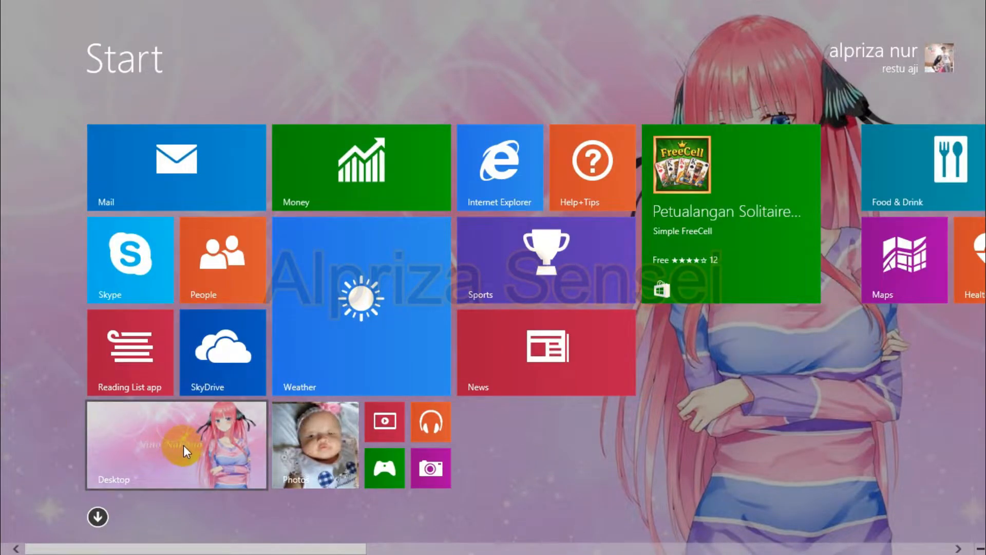
{"action": "left_click", "coordinate": [184, 444]}
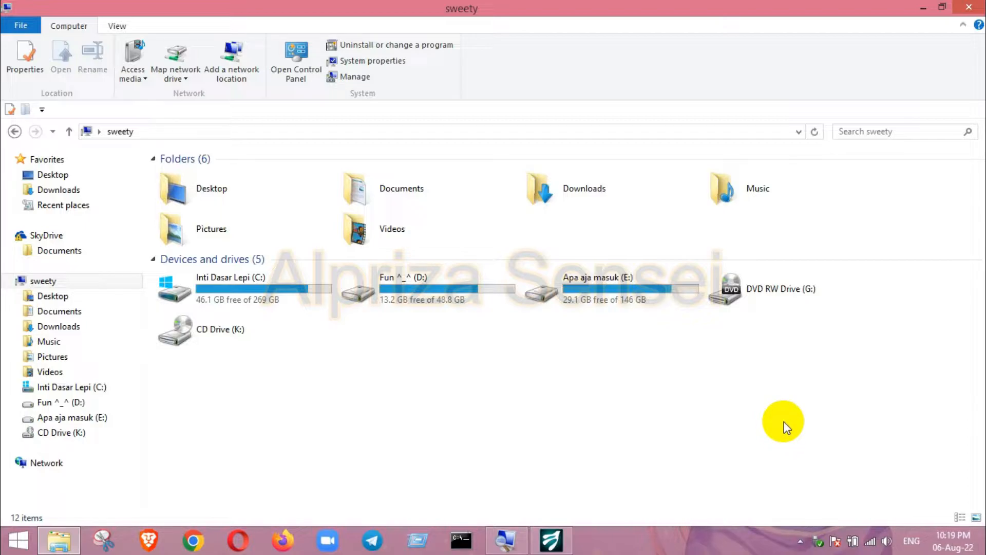
{"action": "left_click", "coordinate": [551, 539]}
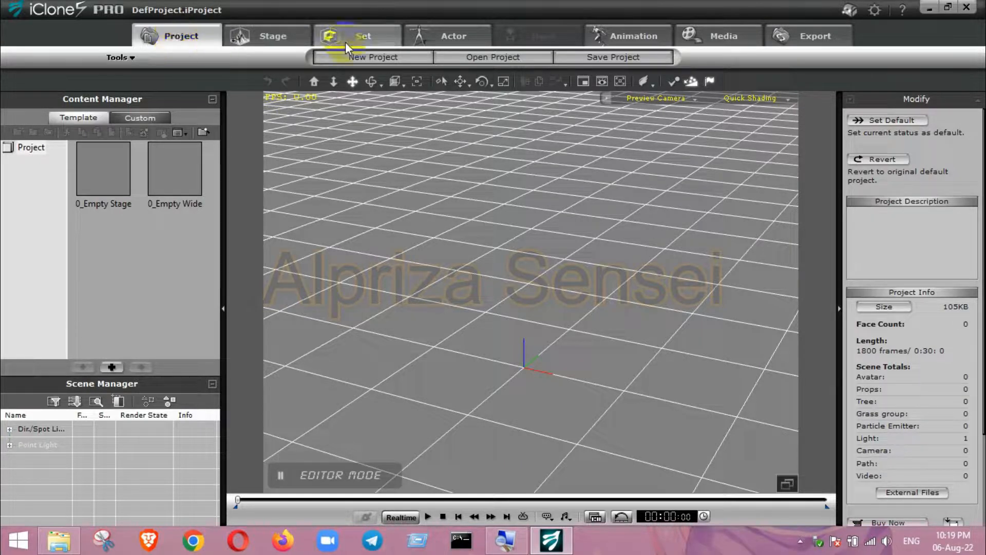
Look through the main work areas in order: Stage, Set, Actor, Animation, Media and Export.
{"action": "left_click", "coordinate": [294, 39]}
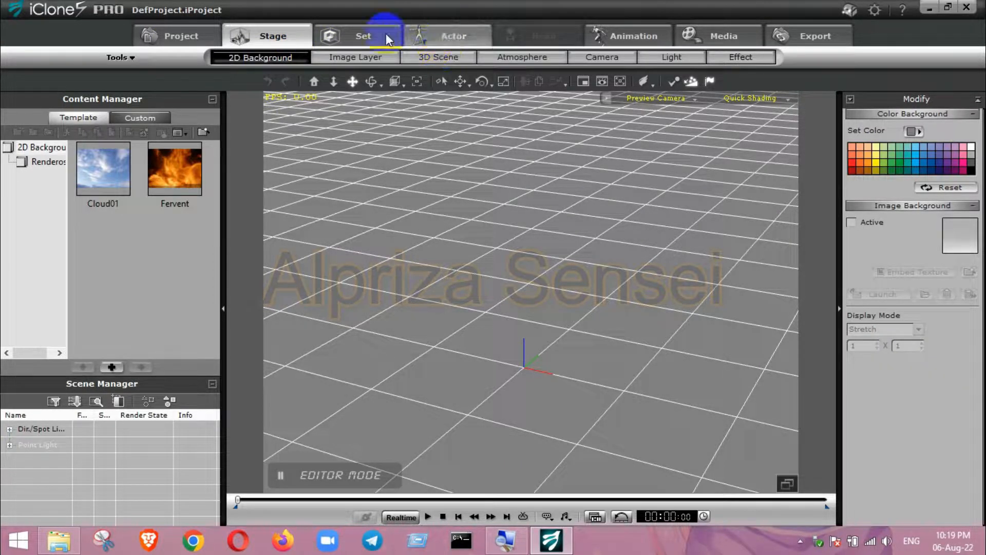
{"action": "left_click", "coordinate": [367, 34]}
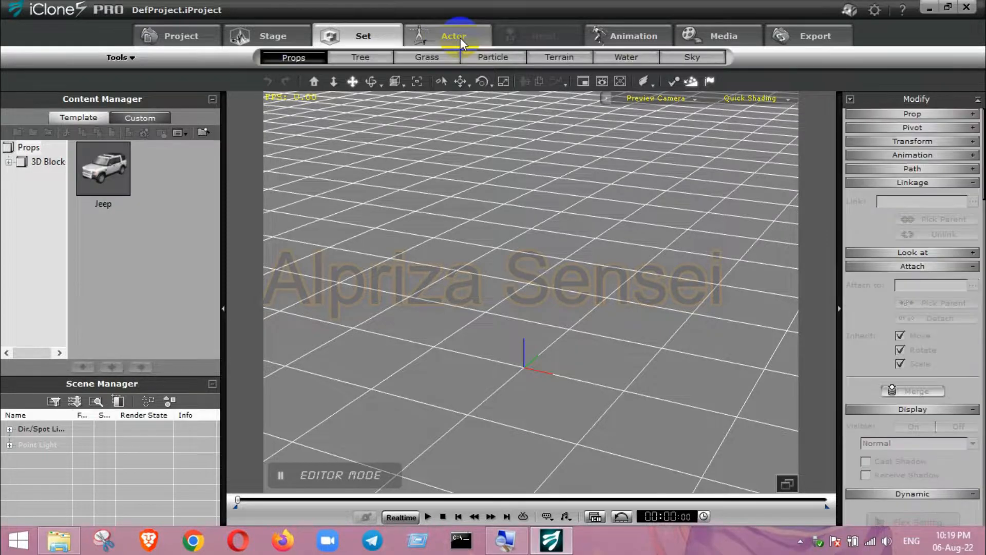
{"action": "left_click", "coordinate": [457, 33]}
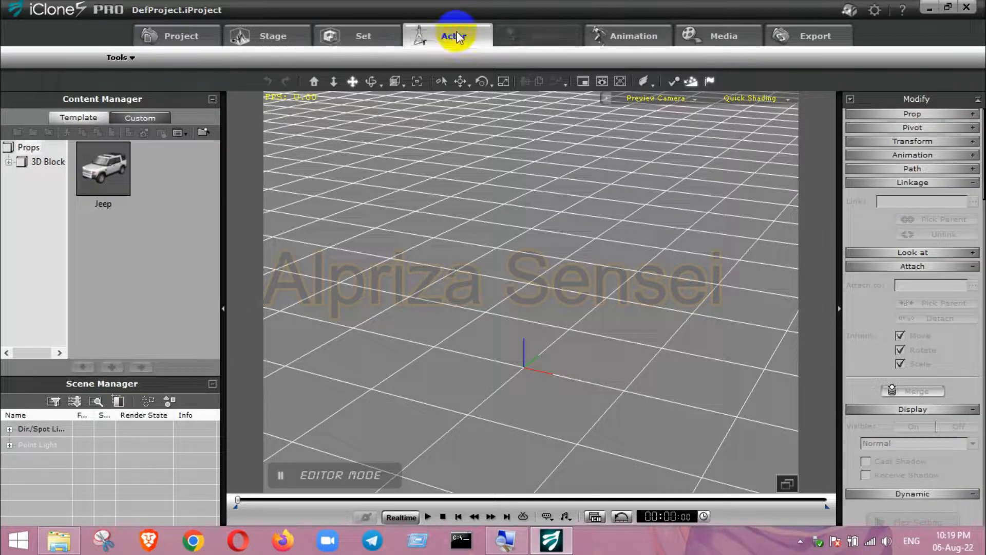
{"action": "left_click", "coordinate": [648, 40]}
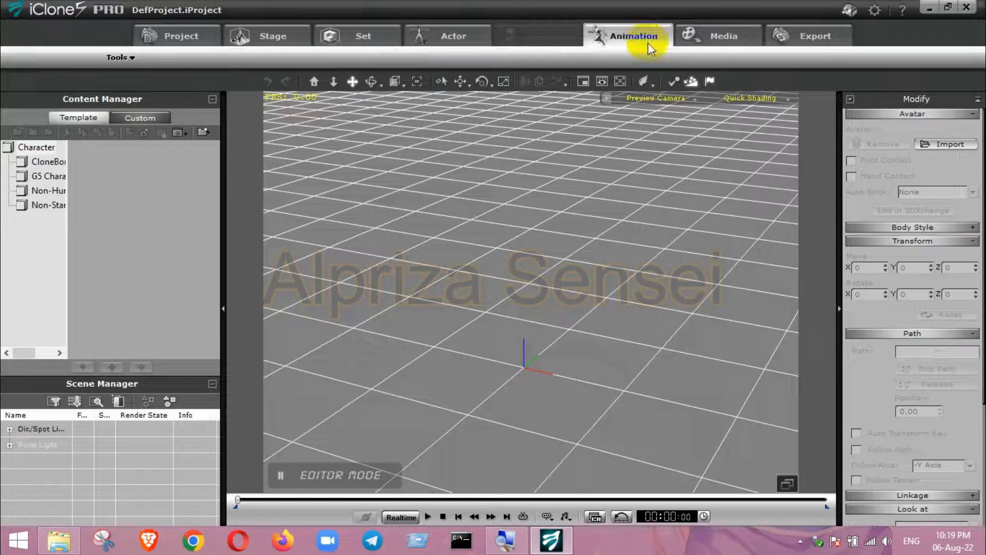
{"action": "left_click", "coordinate": [736, 43]}
{"action": "left_click", "coordinate": [815, 36]}
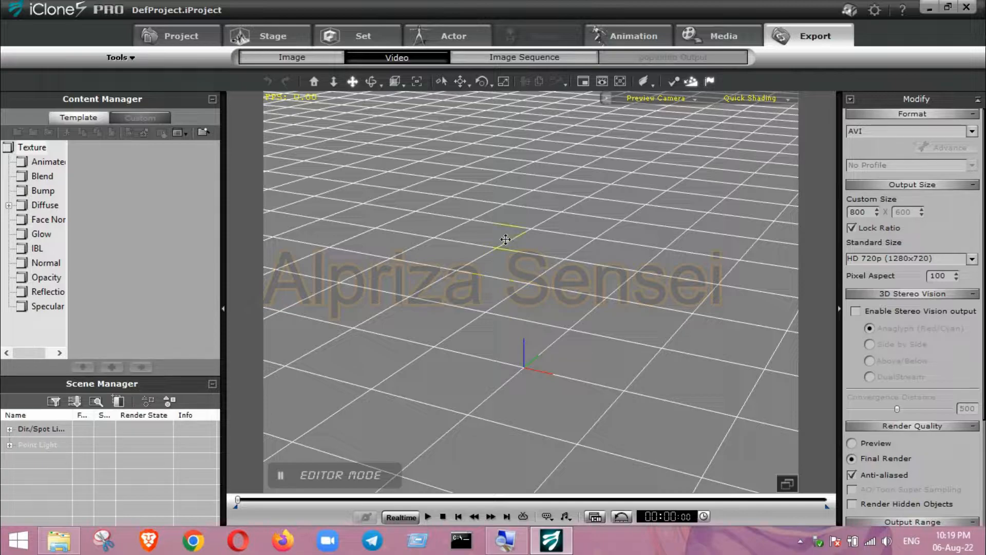
Widen the Content Manager's folder tree so that the full category names fit.
{"action": "mouse_move", "coordinate": [537, 299]}
{"action": "left_mouse_down"}
{"action": "mouse_move", "coordinate": [565, 354]}
{"action": "mouse_move", "coordinate": [549, 370]}
{"action": "mouse_move", "coordinate": [510, 258]}
{"action": "mouse_move", "coordinate": [566, 268]}
{"action": "left_mouse_up"}
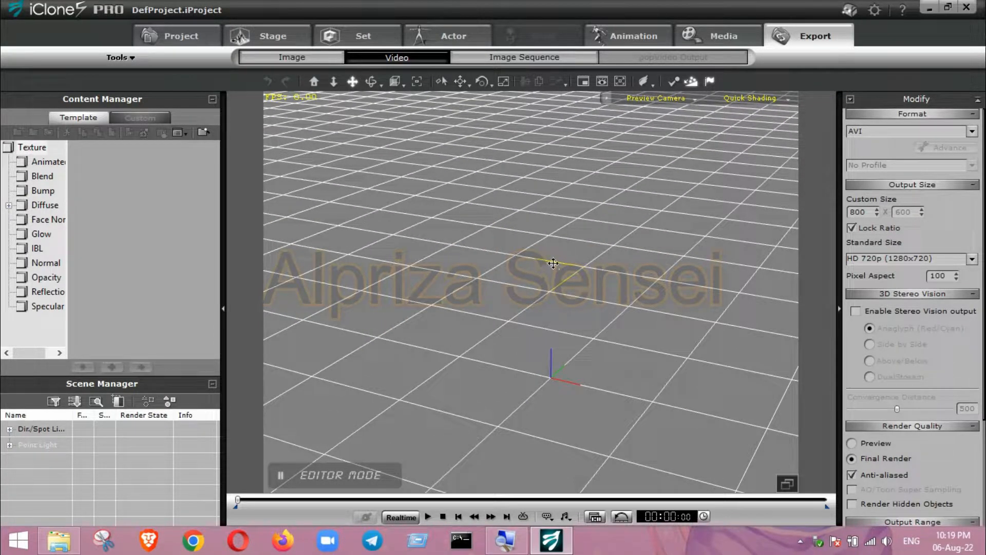
{"action": "scroll", "coordinate": [557, 264], "scroll_direction": "down", "scroll_amount": 1}
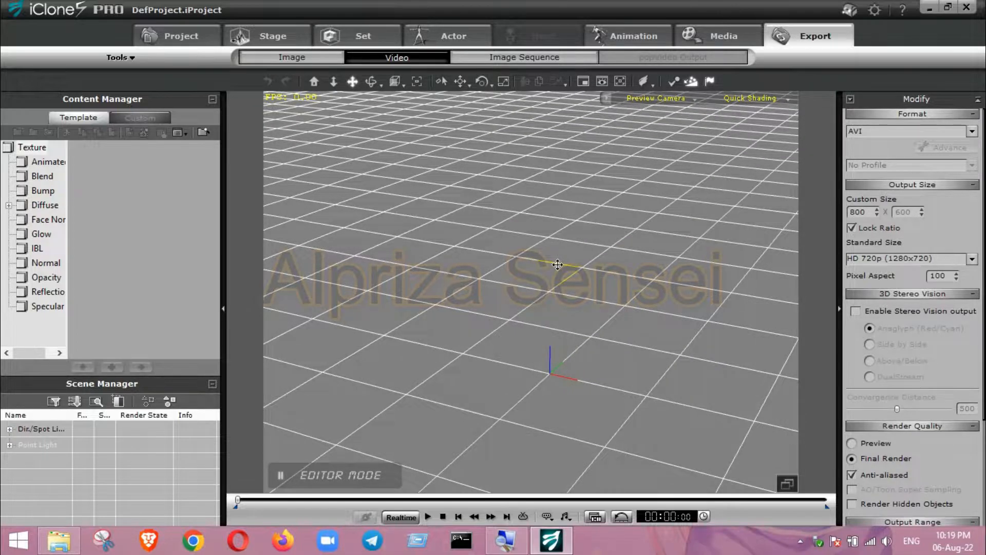
{"action": "scroll", "coordinate": [558, 264], "scroll_direction": "down", "scroll_amount": 1}
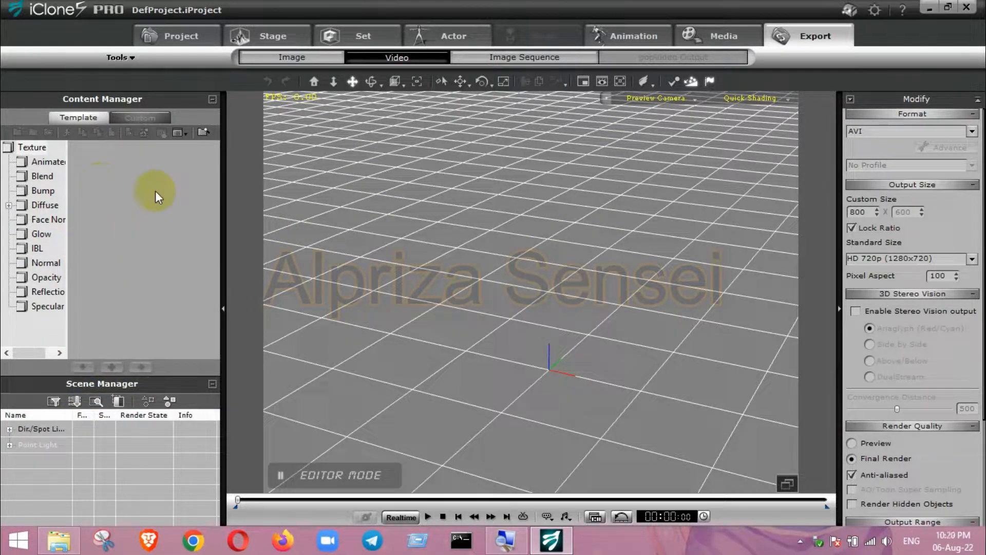
{"action": "left_click_drag", "start_coordinate": [67, 202], "coordinate": [122, 203]}
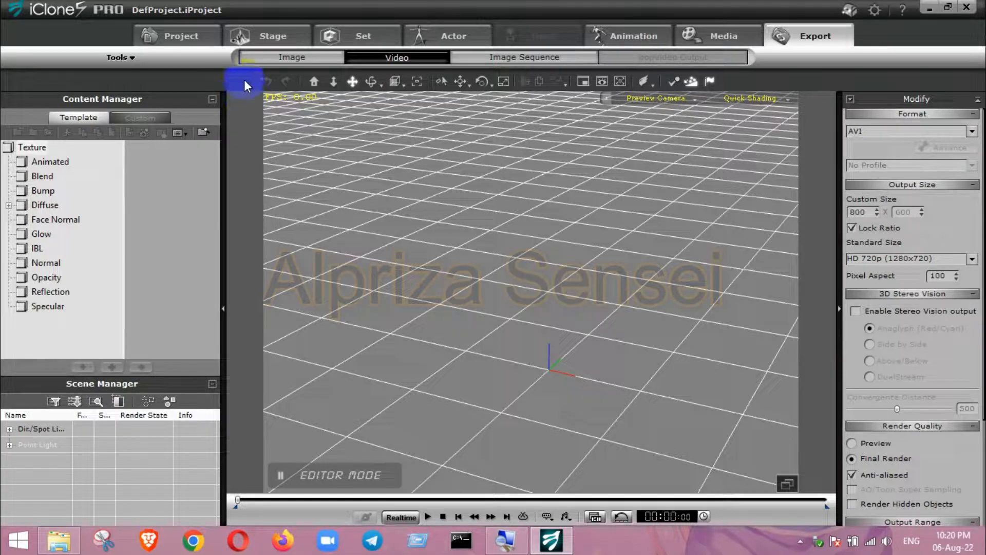
Examine the Actor templates in the CloneBone Character, G5 Character, Non-Human and Non-Standard Human categories.
{"action": "left_click", "coordinate": [438, 44]}
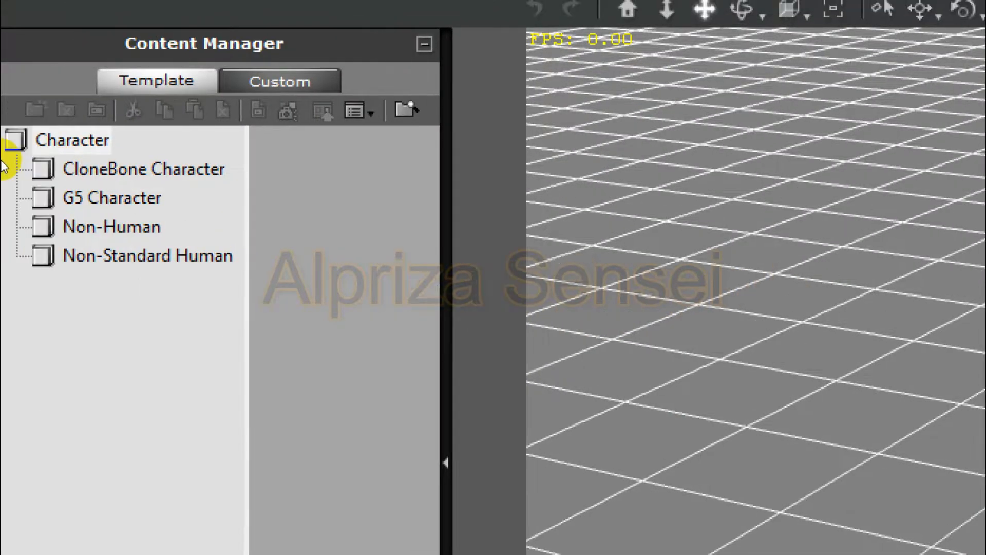
{"action": "left_click", "coordinate": [42, 168]}
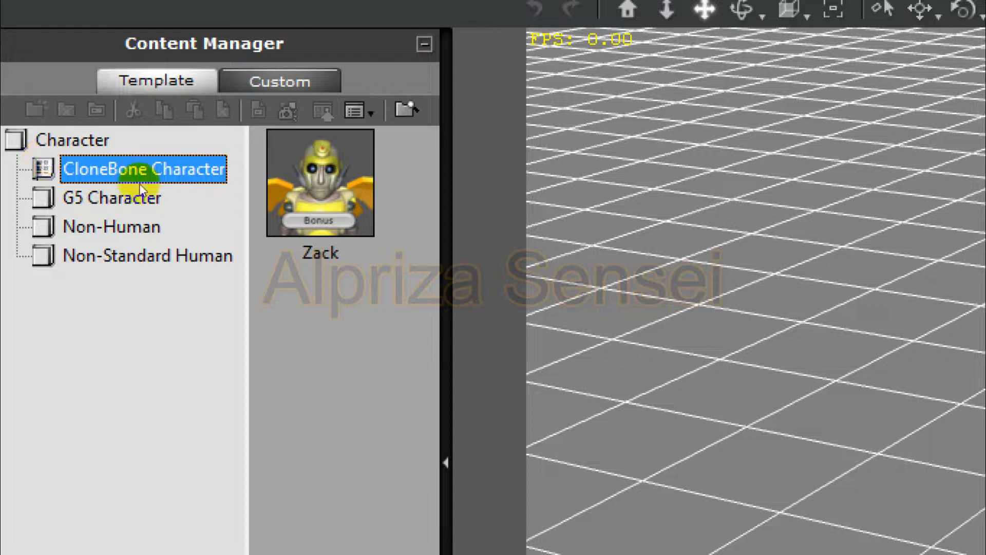
{"action": "left_click", "coordinate": [45, 194]}
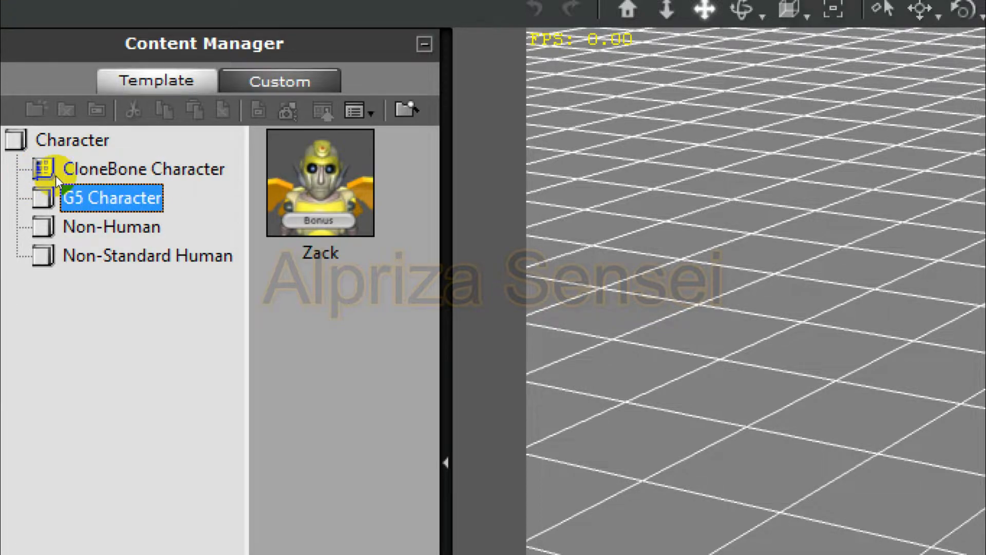
{"action": "key", "text": "Down"}
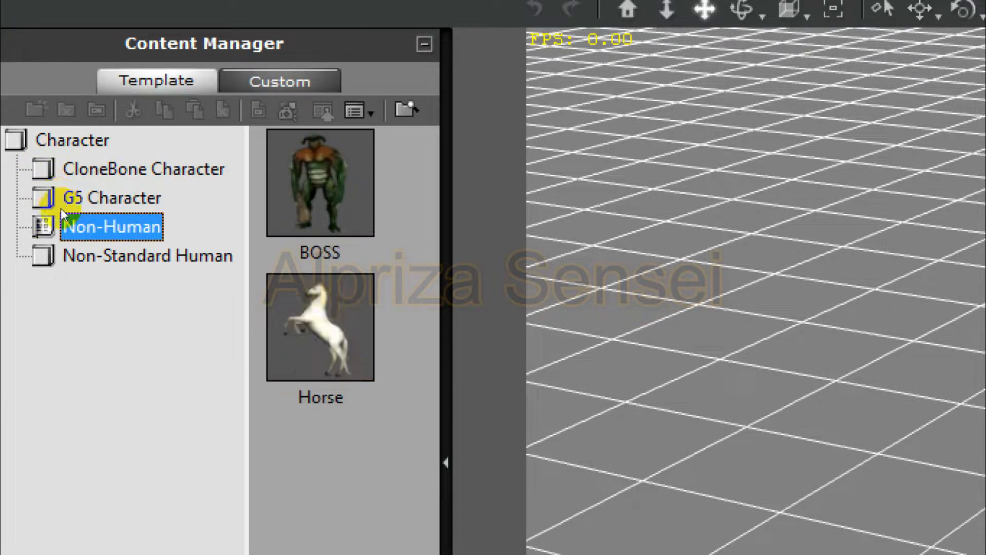
{"action": "key", "text": "Down"}
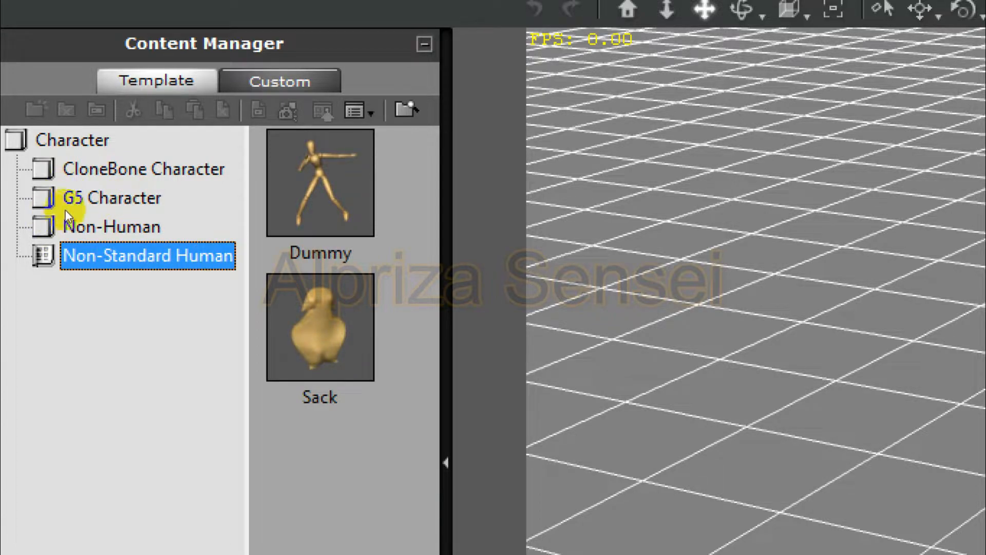
{"action": "key", "text": "Up"}
{"action": "key", "text": "Up"}
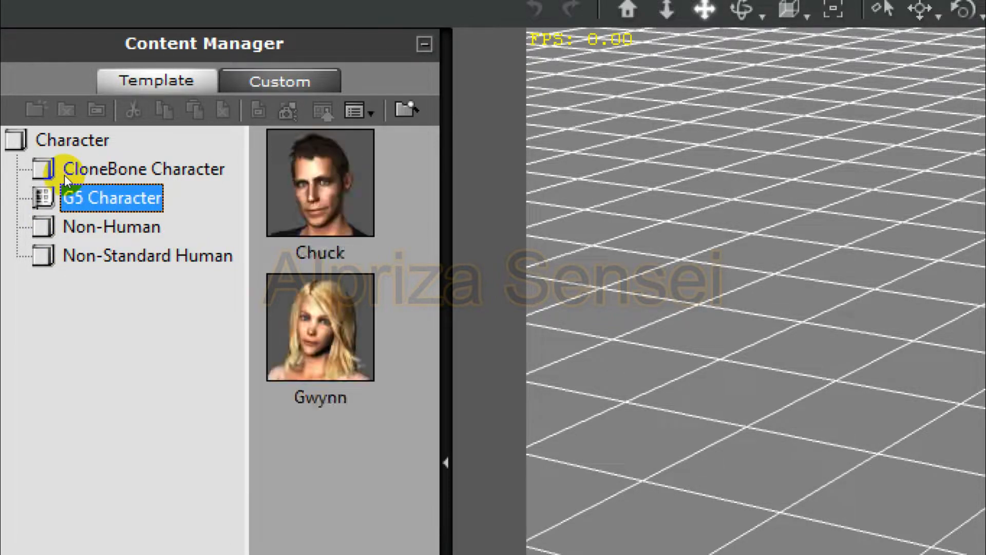
{"action": "left_click", "coordinate": [67, 167]}
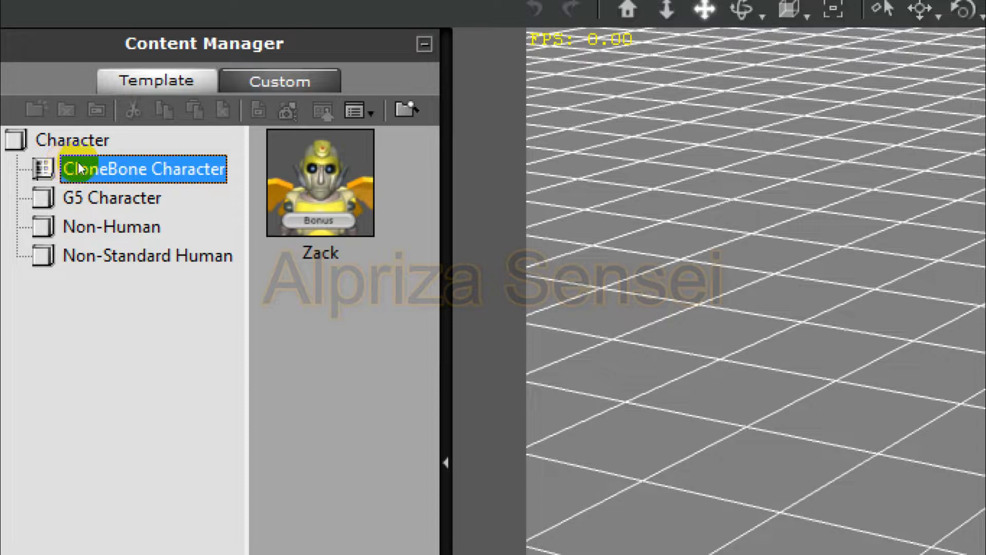
{"action": "left_click", "coordinate": [68, 253]}
{"action": "left_click", "coordinate": [69, 222]}
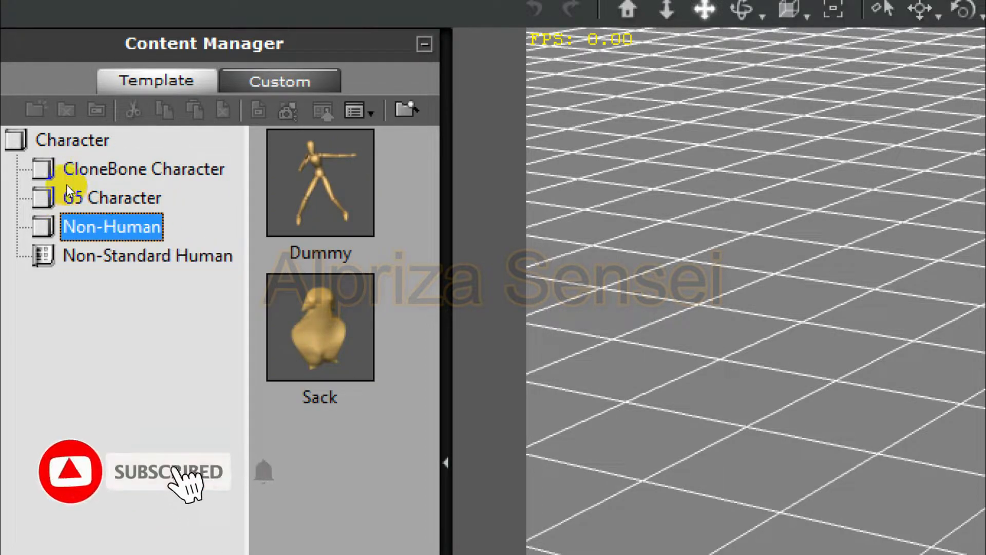
{"action": "left_click", "coordinate": [70, 194]}
{"action": "left_click", "coordinate": [68, 168]}
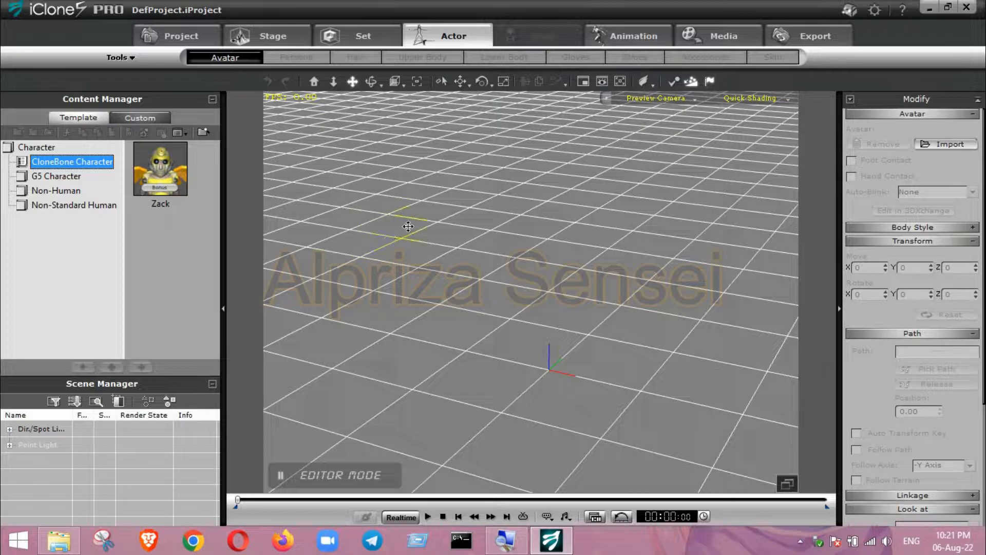
Return to the Project area to view its templates and project options.
{"action": "left_click", "coordinate": [235, 58]}
{"action": "left_click", "coordinate": [179, 36]}
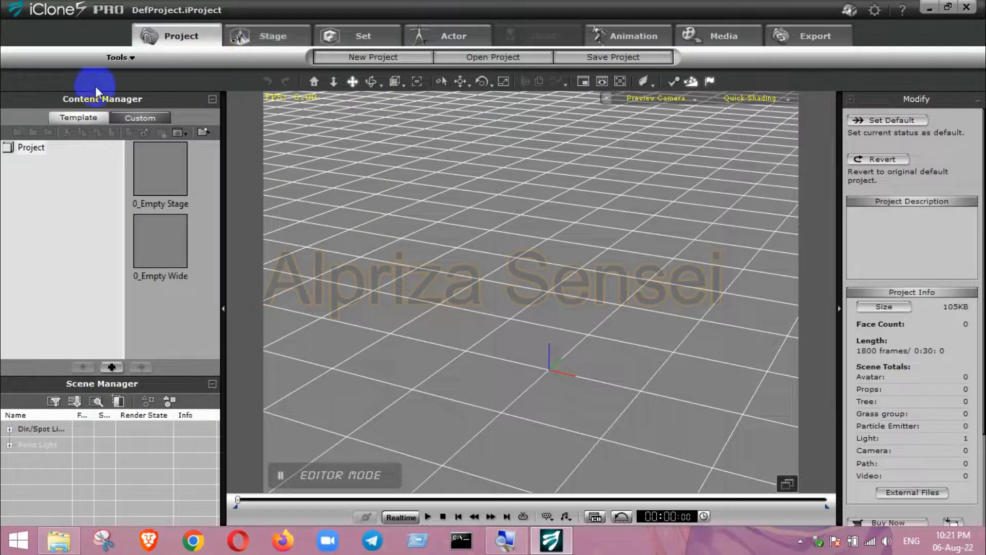
{"action": "left_click", "coordinate": [122, 58]}
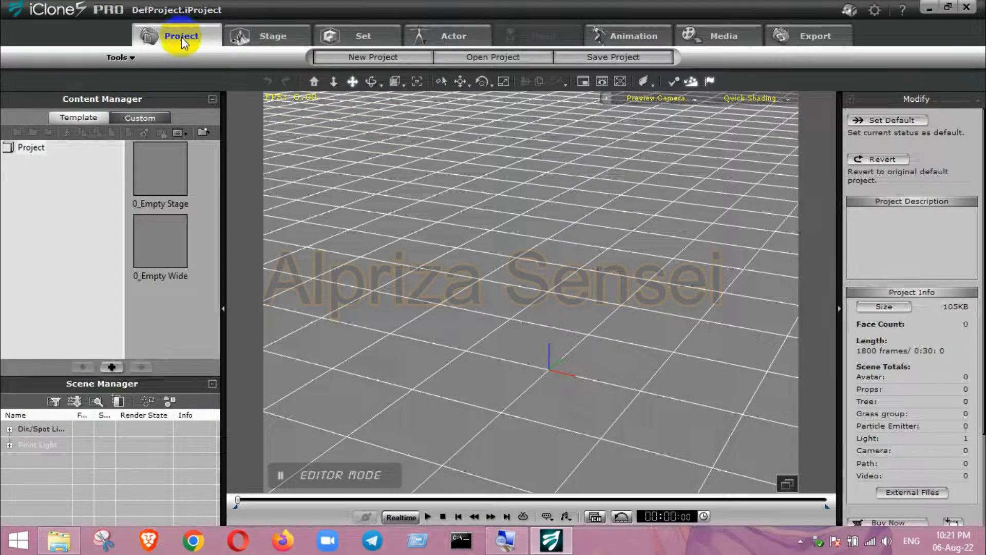
{"action": "key", "text": "super"}
{"action": "key", "text": "super"}
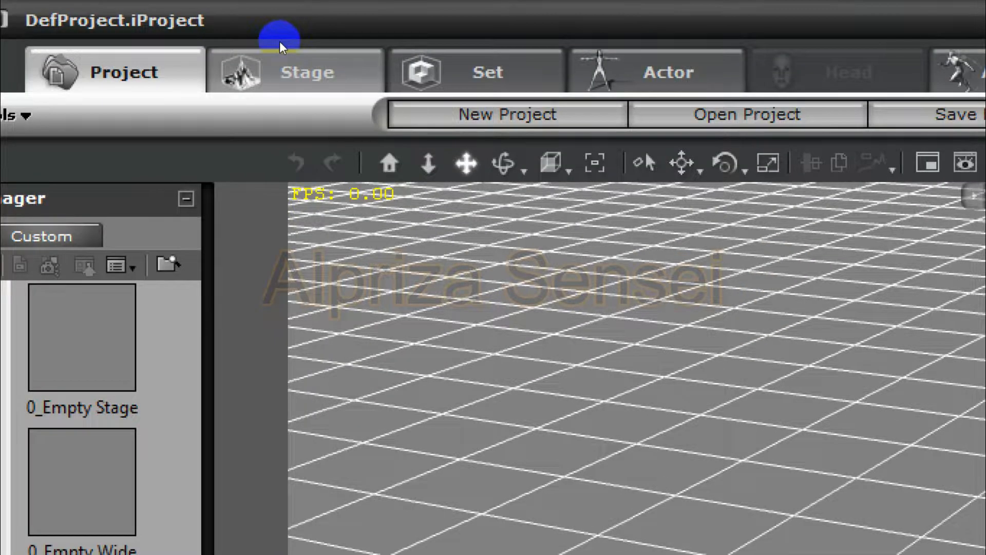
Go through the Stage categories: 2D Background, Image Layer, 3D Scene, Atmosphere, Camera, Light and Effect.
{"action": "left_click", "coordinate": [26, 13]}
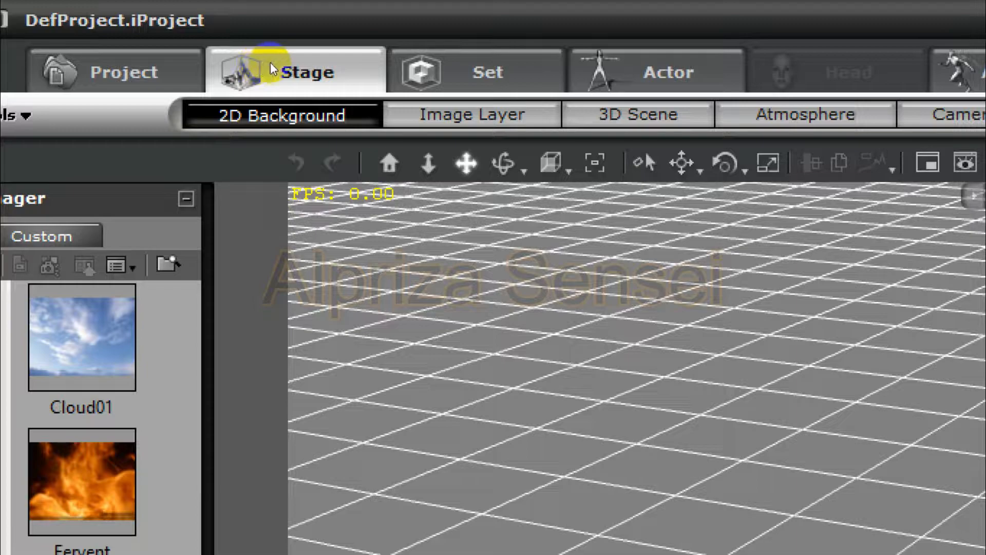
{"action": "left_click", "coordinate": [472, 115]}
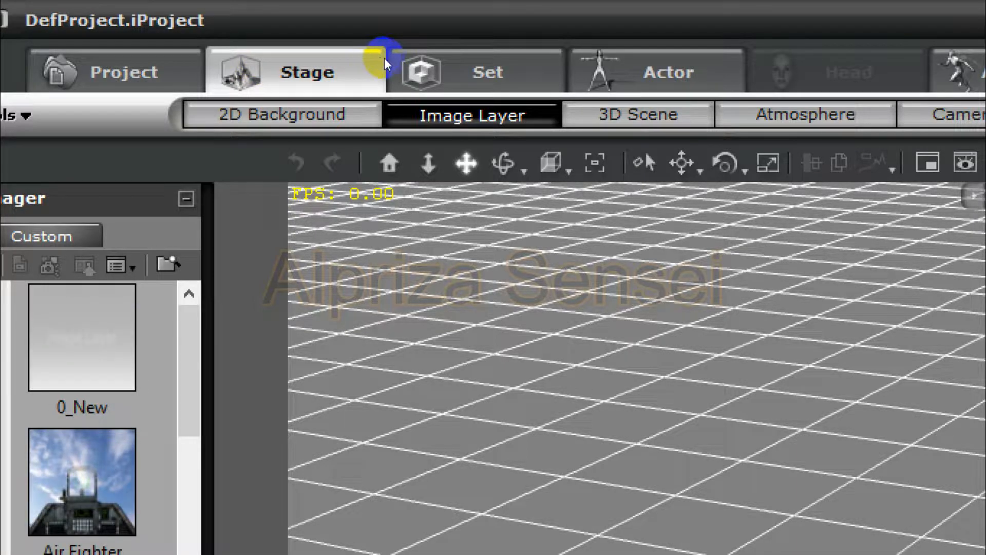
{"action": "left_click", "coordinate": [639, 115]}
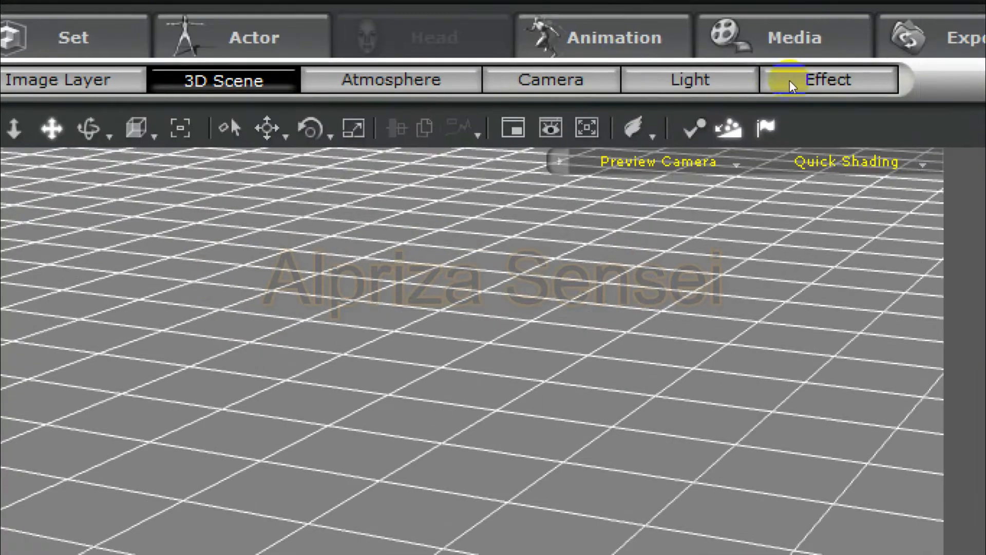
{"action": "left_click", "coordinate": [805, 115]}
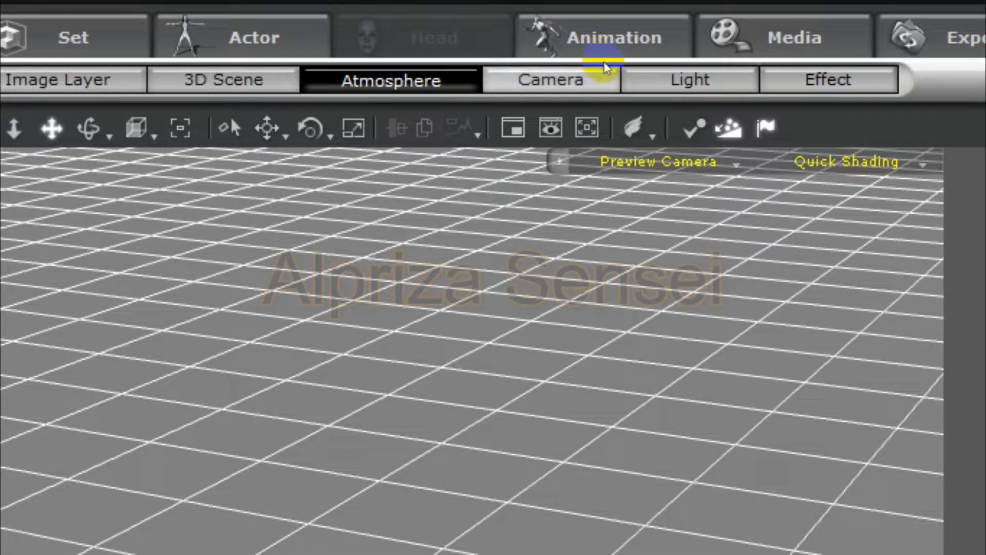
{"action": "left_click", "coordinate": [590, 58]}
{"action": "left_click", "coordinate": [666, 55]}
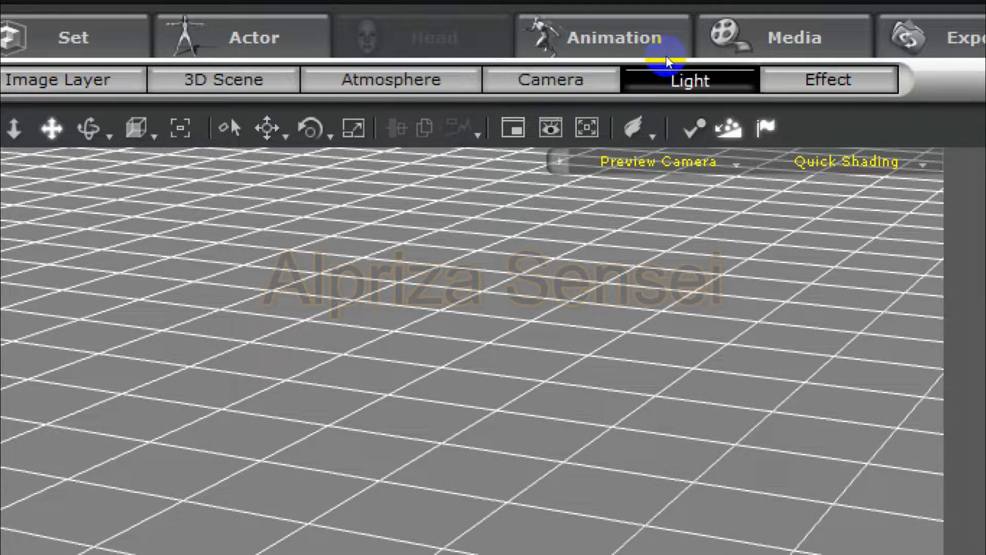
{"action": "left_click", "coordinate": [742, 56]}
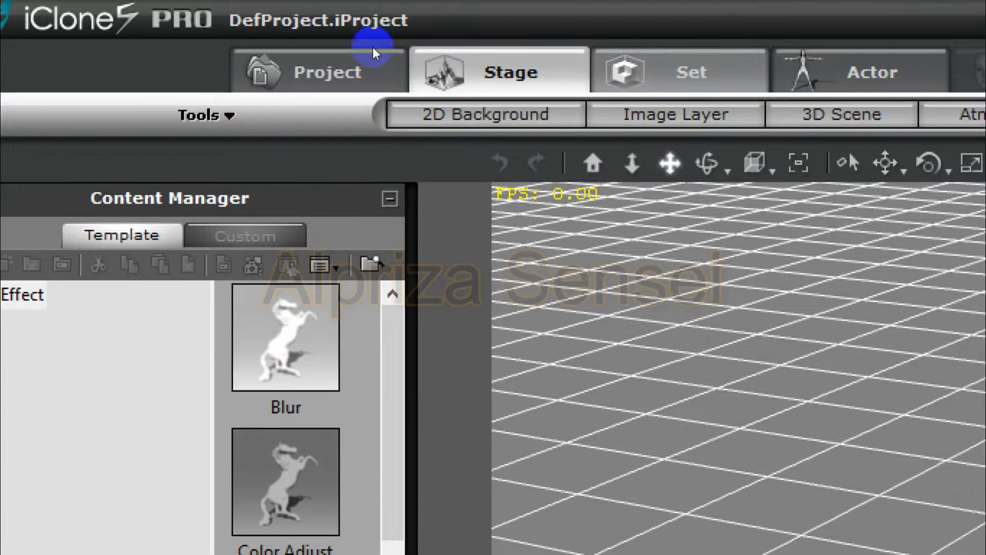
Go through the Set categories: Props, Tree, Grass, Particle, Terrain, Water and Sky.
{"action": "left_click", "coordinate": [688, 73]}
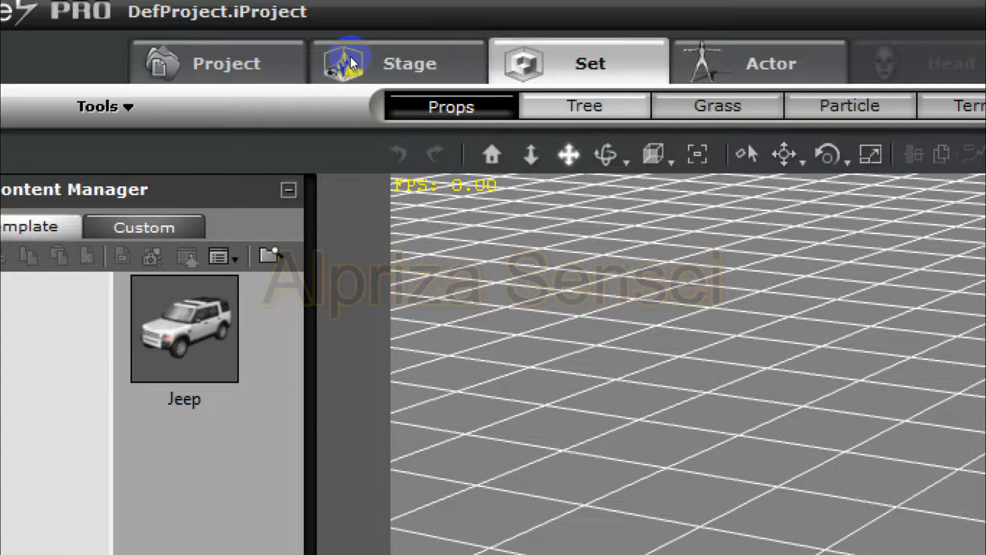
{"action": "left_click", "coordinate": [585, 105]}
{"action": "left_click", "coordinate": [718, 106]}
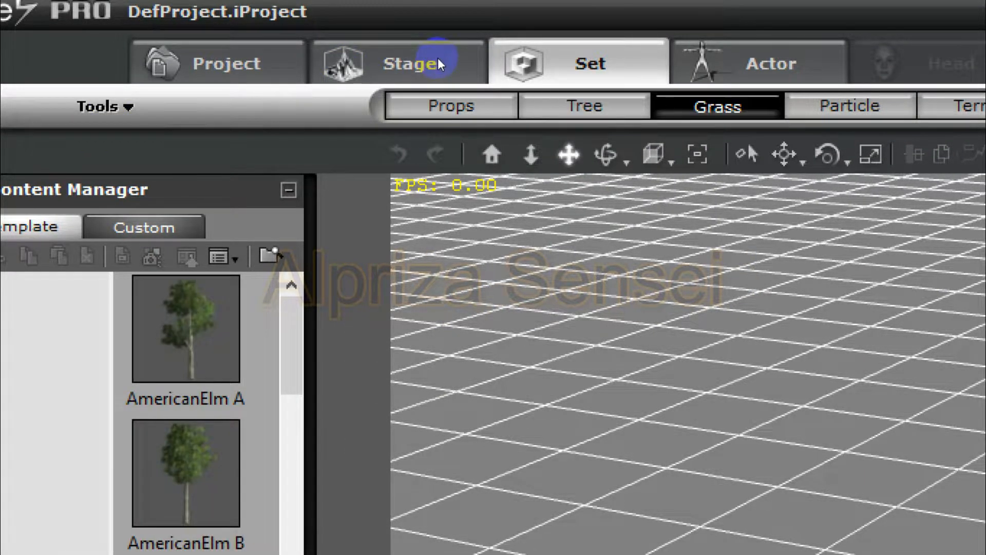
{"action": "left_click", "coordinate": [850, 106]}
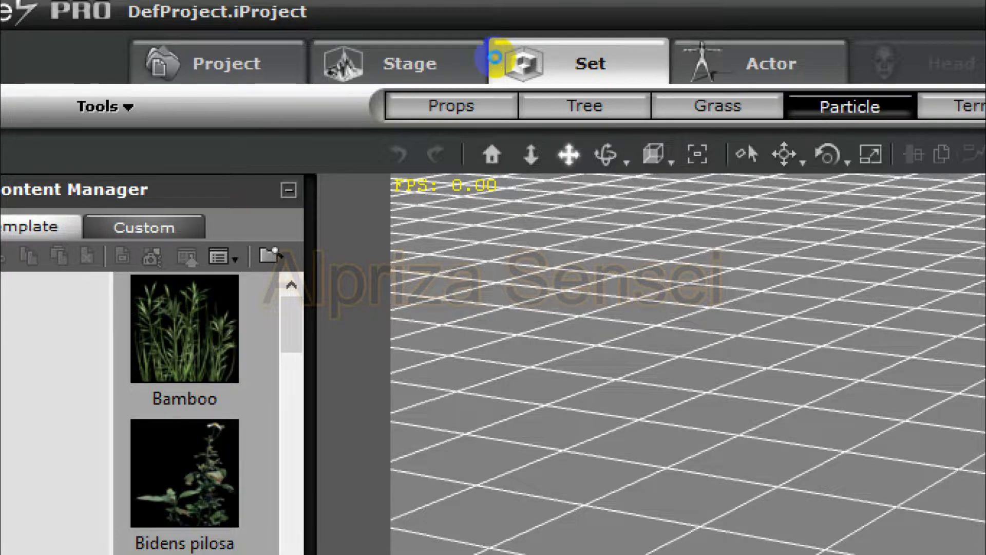
{"action": "left_click", "coordinate": [842, 114]}
{"action": "left_click", "coordinate": [686, 110]}
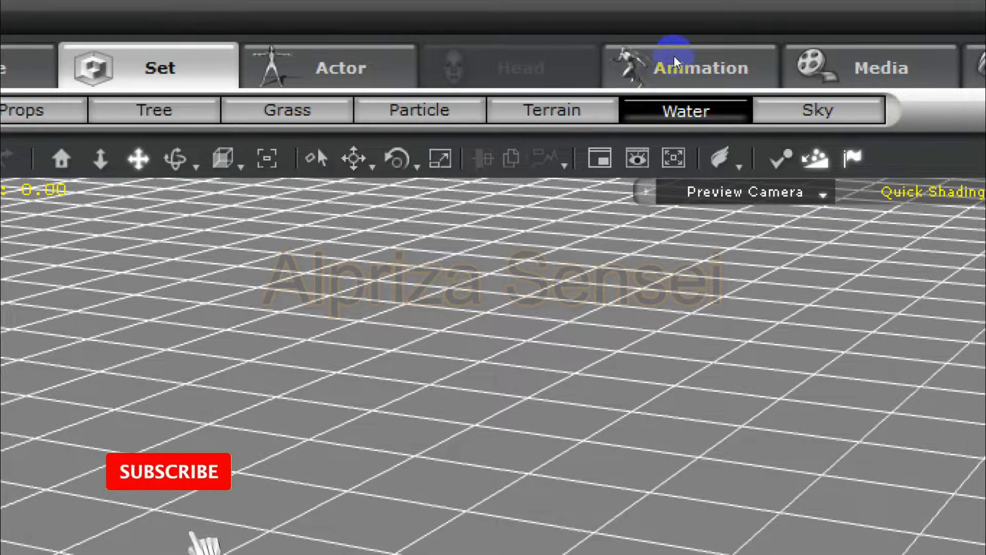
{"action": "left_click", "coordinate": [818, 110]}
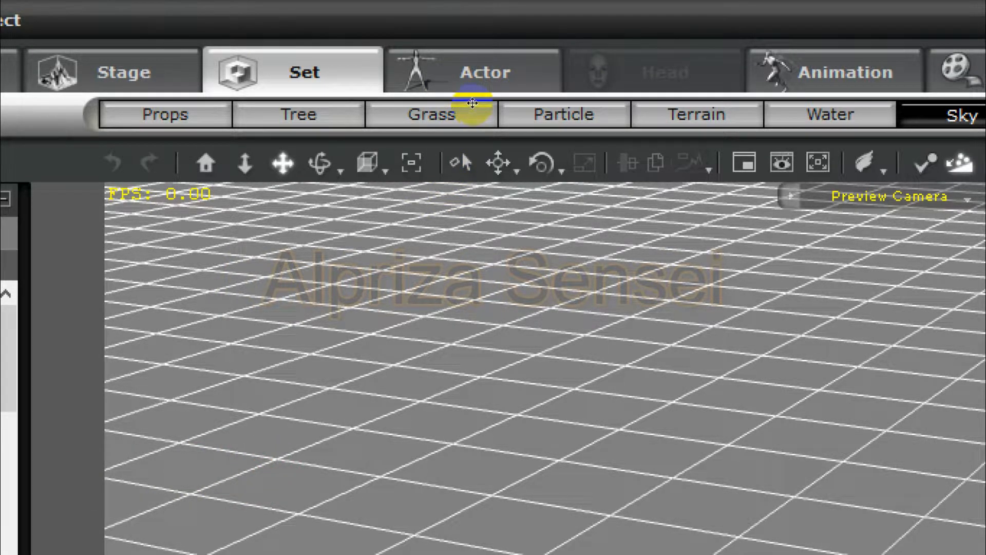
Try to add the bonus CloneBone character Zack to the scene, then close the extra browser page and return to iClone.
{"action": "left_click", "coordinate": [469, 48]}
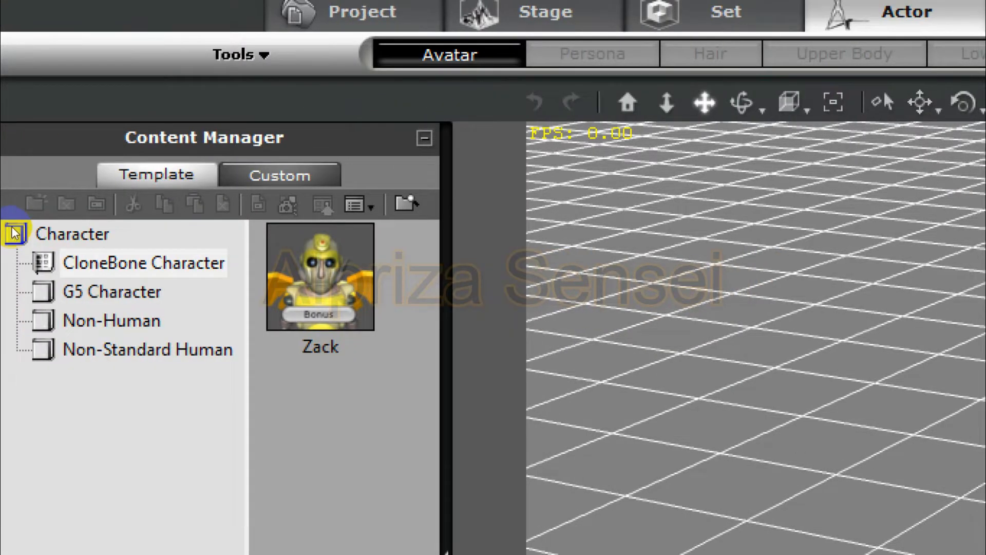
{"action": "left_click_drag", "start_coordinate": [321, 278], "coordinate": [902, 353]}
{"action": "left_click_drag", "start_coordinate": [627, 268], "coordinate": [566, 282]}
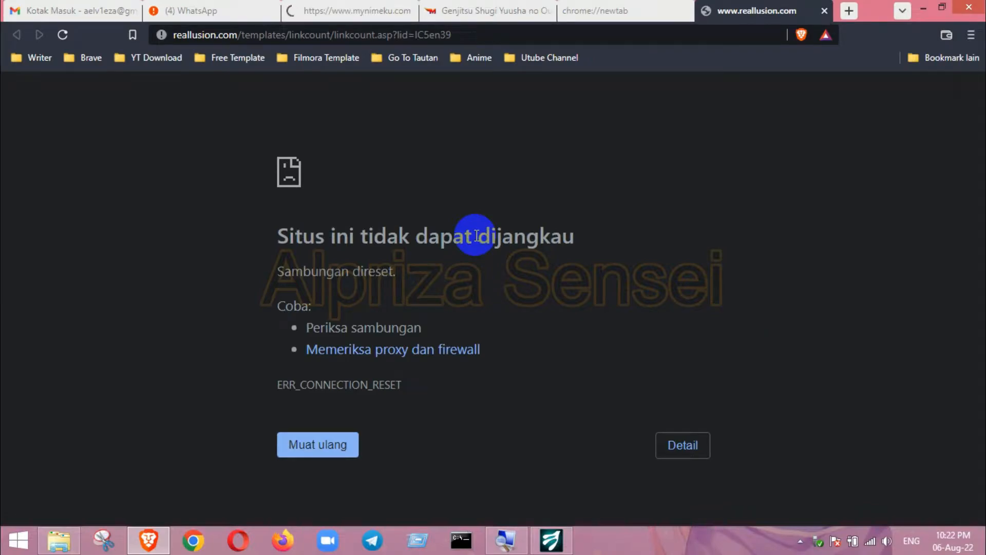
{"action": "left_click", "coordinate": [553, 541]}
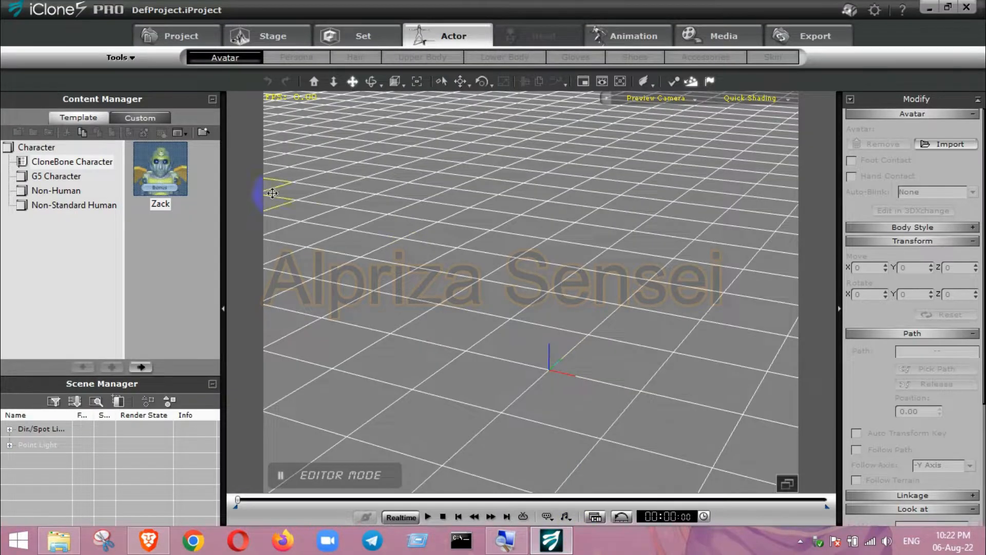
{"action": "left_click_drag", "start_coordinate": [159, 185], "coordinate": [529, 314]}
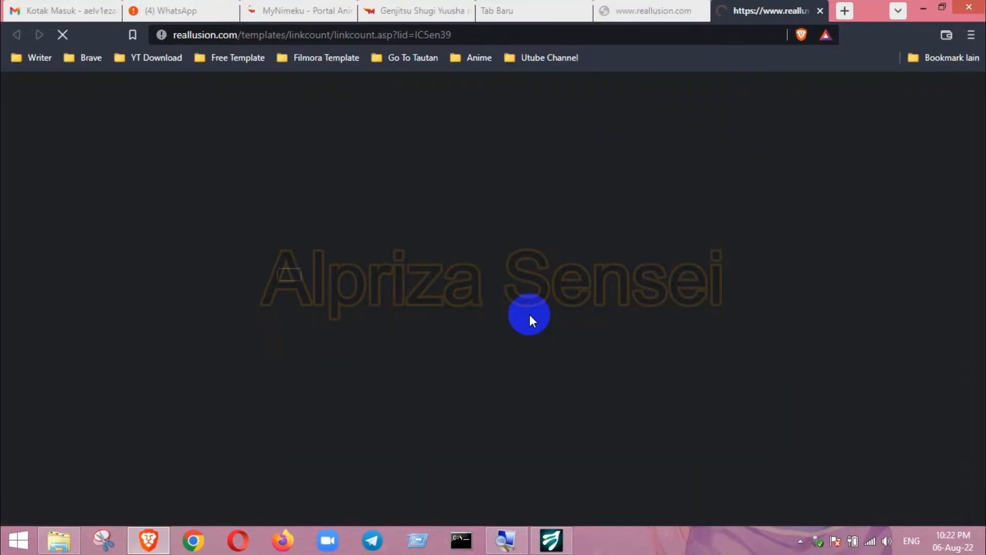
{"action": "left_click", "coordinate": [820, 11]}
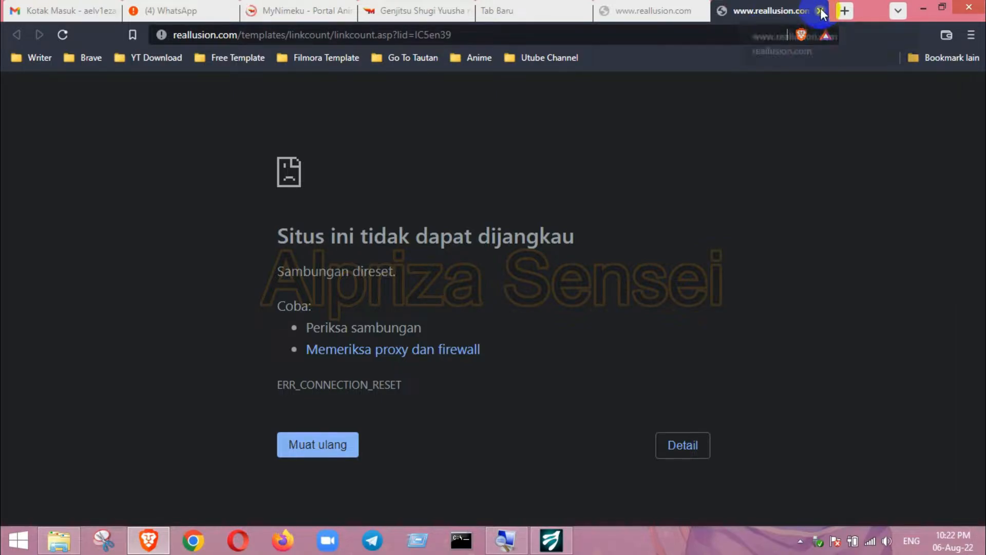
{"action": "left_click", "coordinate": [548, 537]}
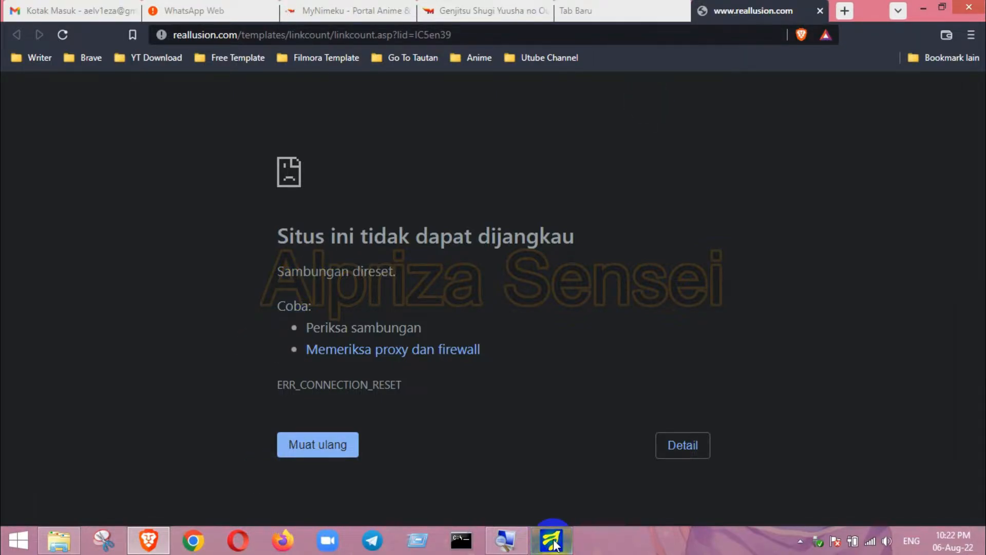
Add the G5 character Chuck to the scene.
{"action": "left_click", "coordinate": [56, 191]}
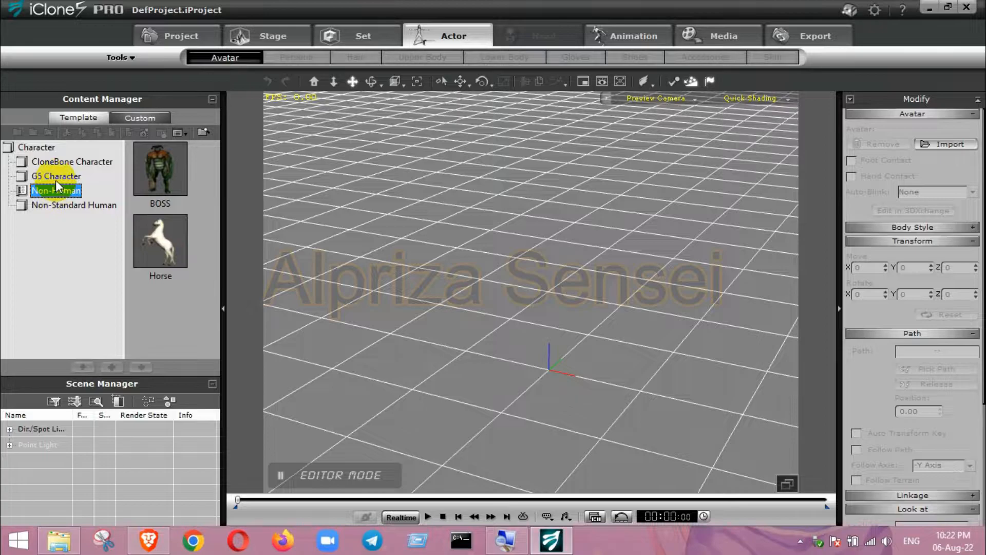
{"action": "left_click", "coordinate": [58, 176]}
{"action": "left_click_drag", "start_coordinate": [160, 167], "coordinate": [519, 336]}
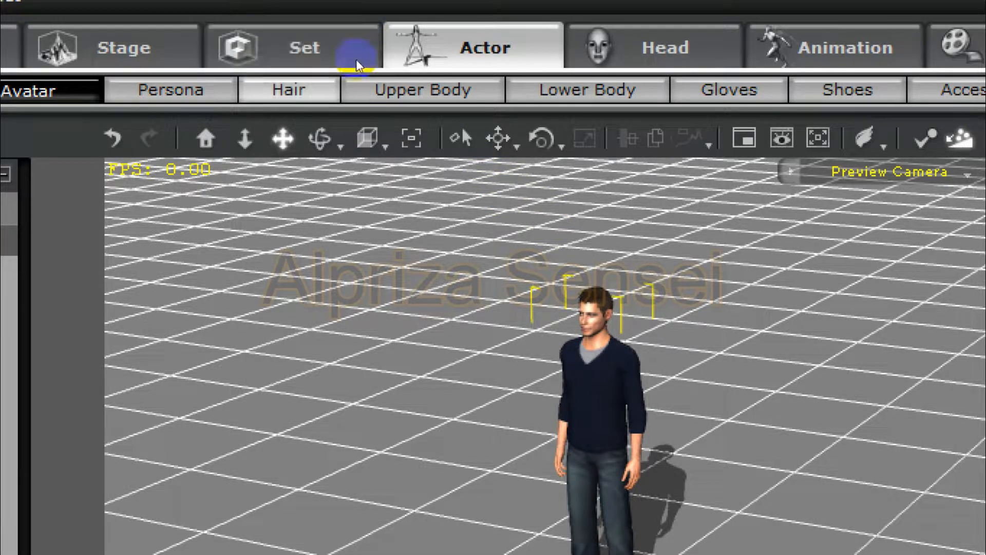
Frame the avatar's face and replace his hair with the African Braids template.
{"action": "left_click", "coordinate": [289, 90]}
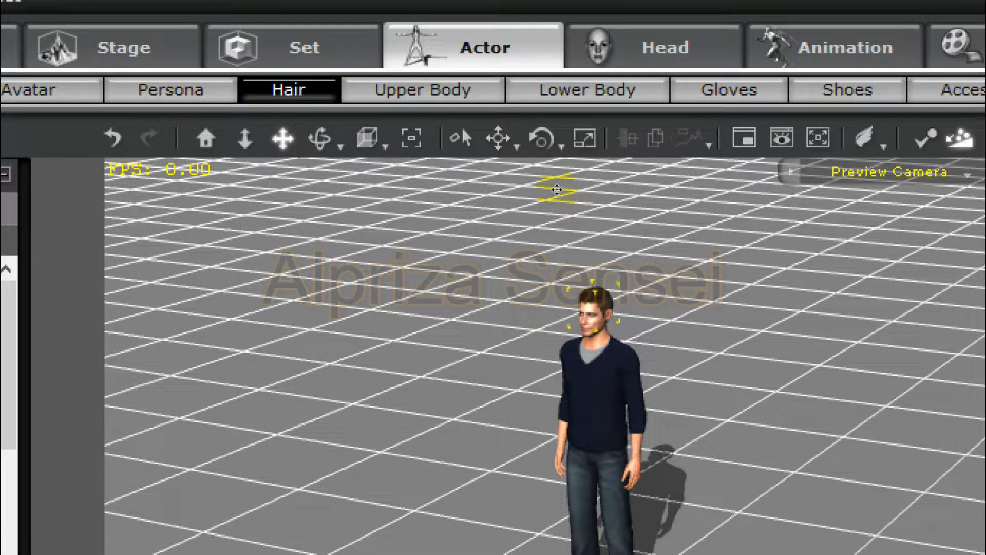
{"action": "key", "text": "s"}
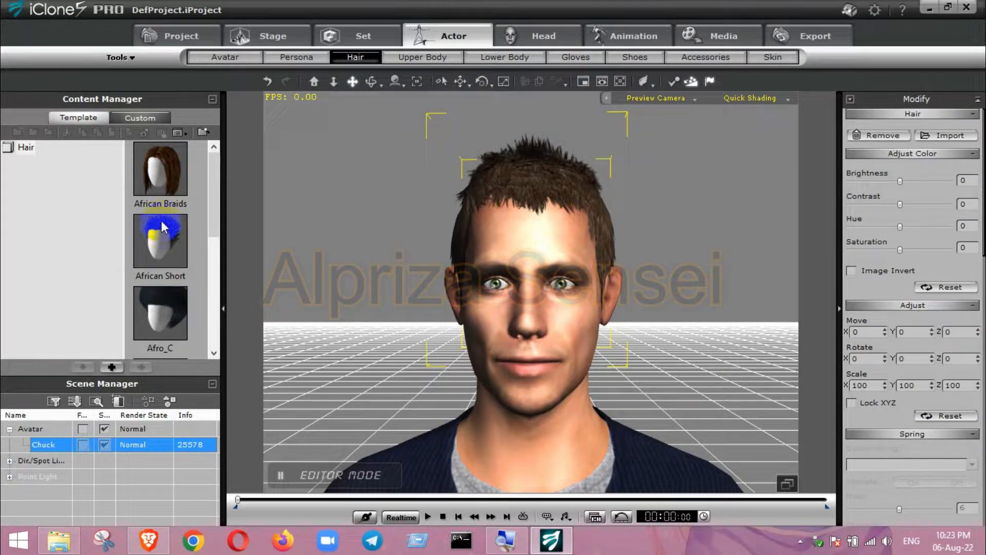
{"action": "left_click", "coordinate": [173, 174]}
{"action": "left_click_drag", "start_coordinate": [174, 177], "coordinate": [526, 227]}
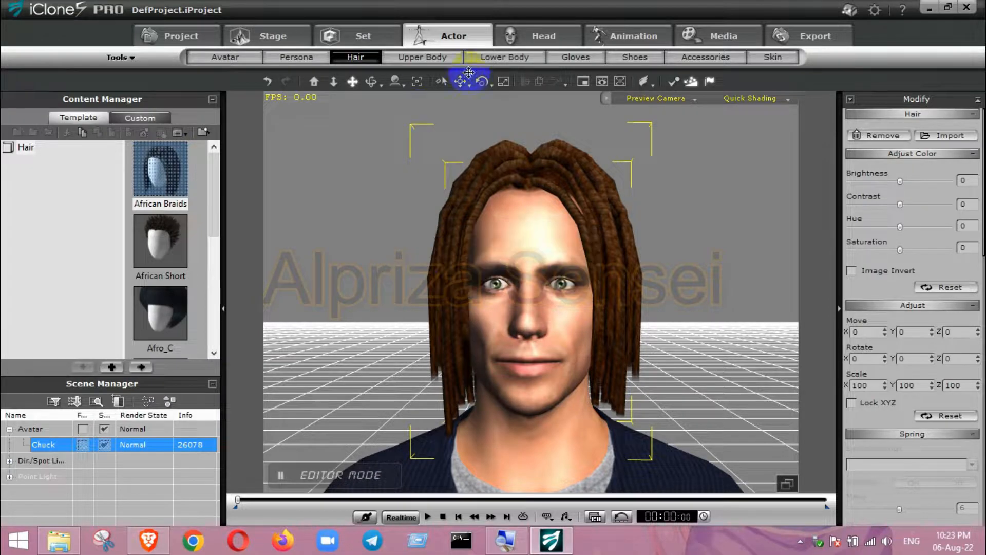
Look through the Head, Animation, Media and Export areas and their categories.
{"action": "left_click", "coordinate": [549, 36]}
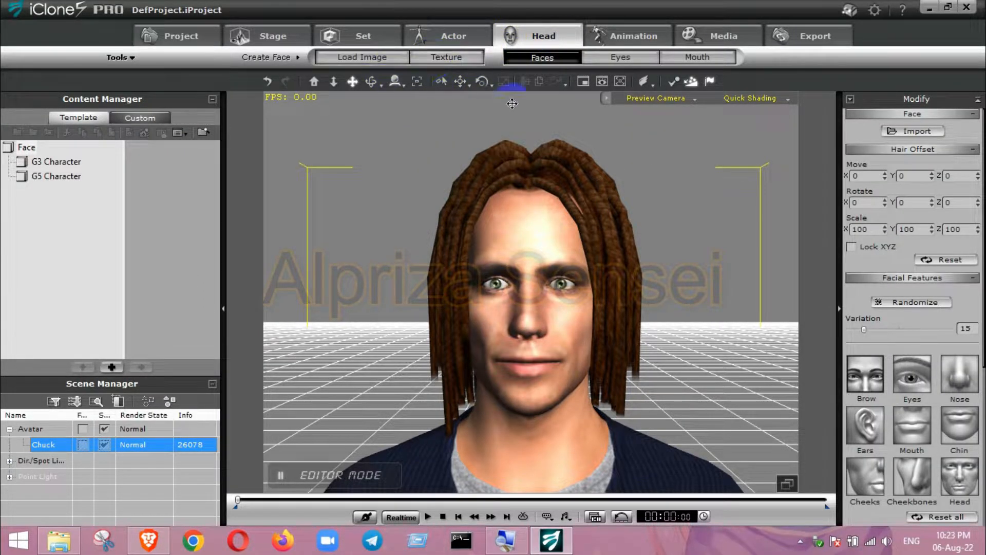
{"action": "left_click", "coordinate": [629, 41]}
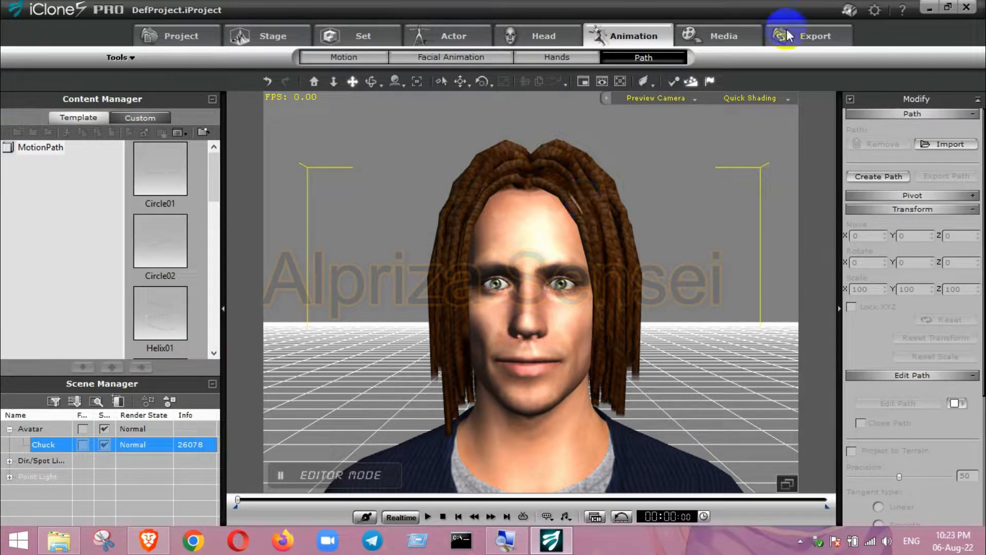
{"action": "left_click", "coordinate": [747, 37]}
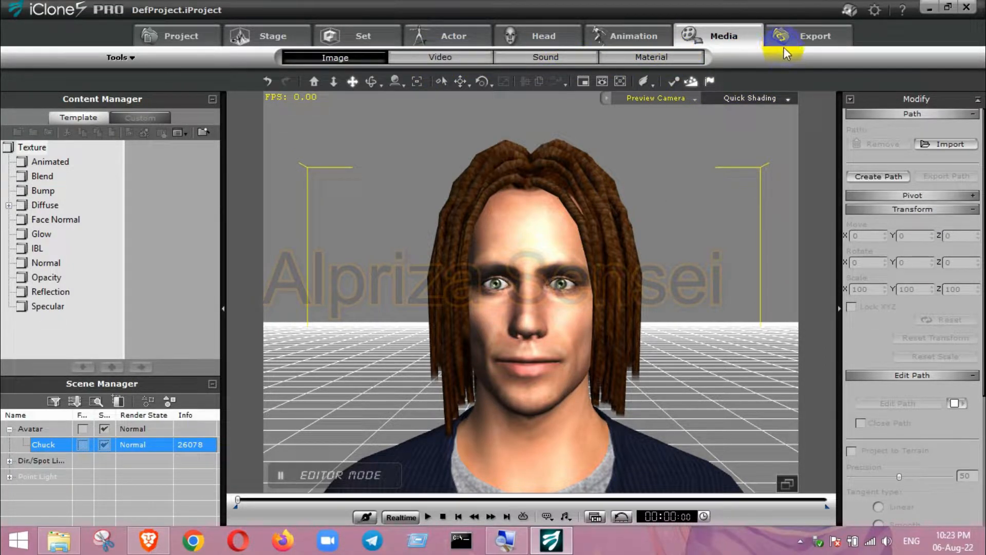
{"action": "left_click", "coordinate": [798, 40]}
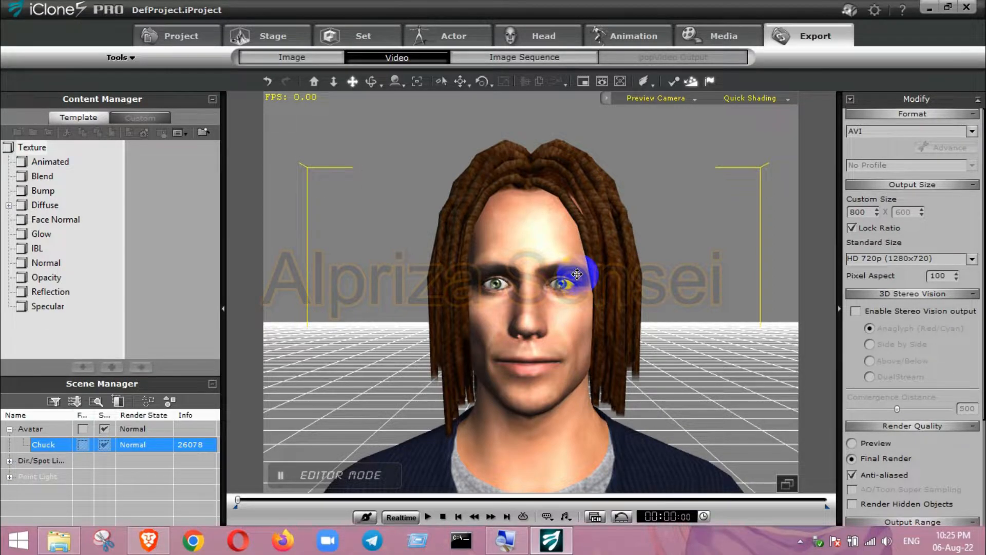
Delete the Chuck avatar from the scene and reset the camera to the home view.
{"action": "key", "text": "Delete"}
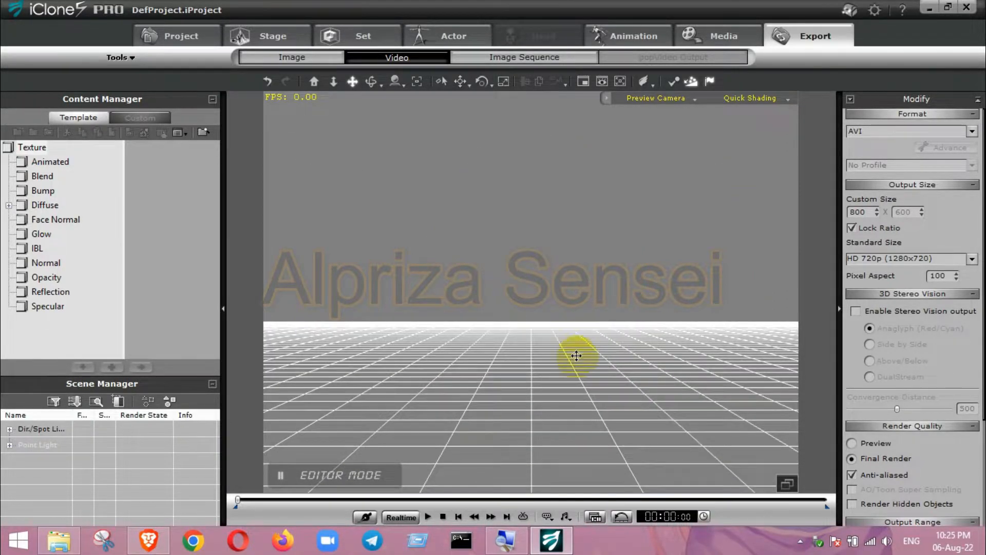
{"action": "left_click", "coordinate": [352, 82]}
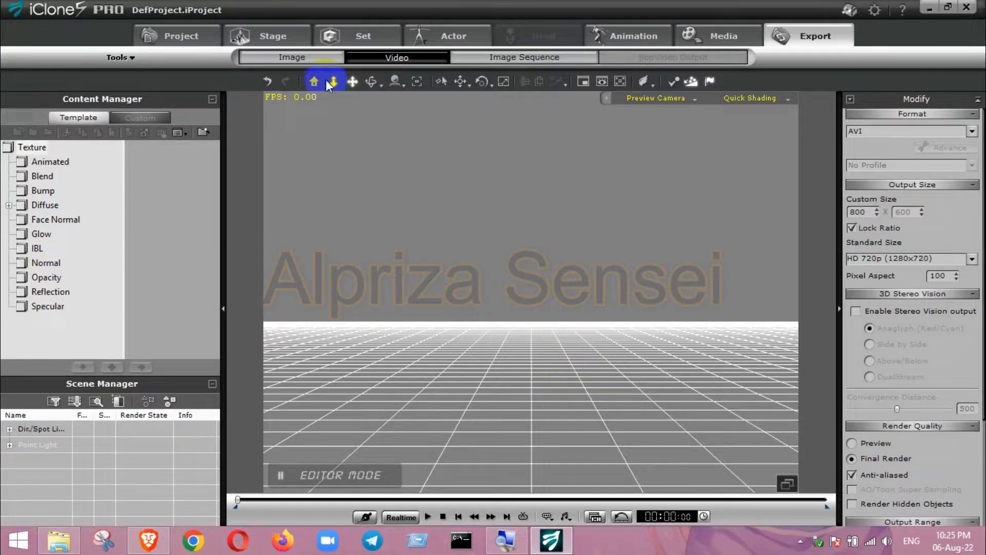
{"action": "left_click", "coordinate": [315, 82]}
{"action": "left_click", "coordinate": [460, 83]}
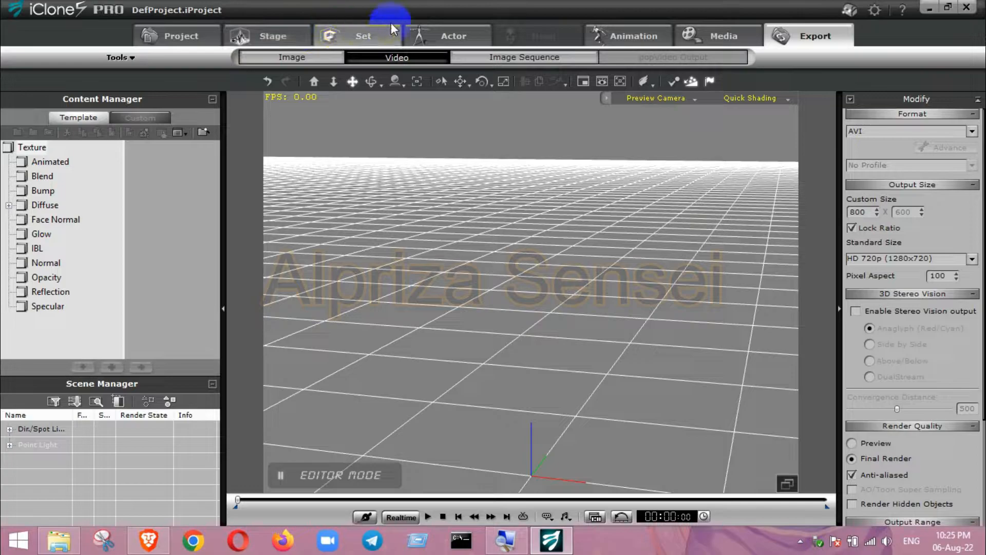
Review the Project, Stage, Set and Actor areas again, including the Sky and G5 Character templates.
{"action": "left_click", "coordinate": [193, 38]}
{"action": "left_click", "coordinate": [234, 37]}
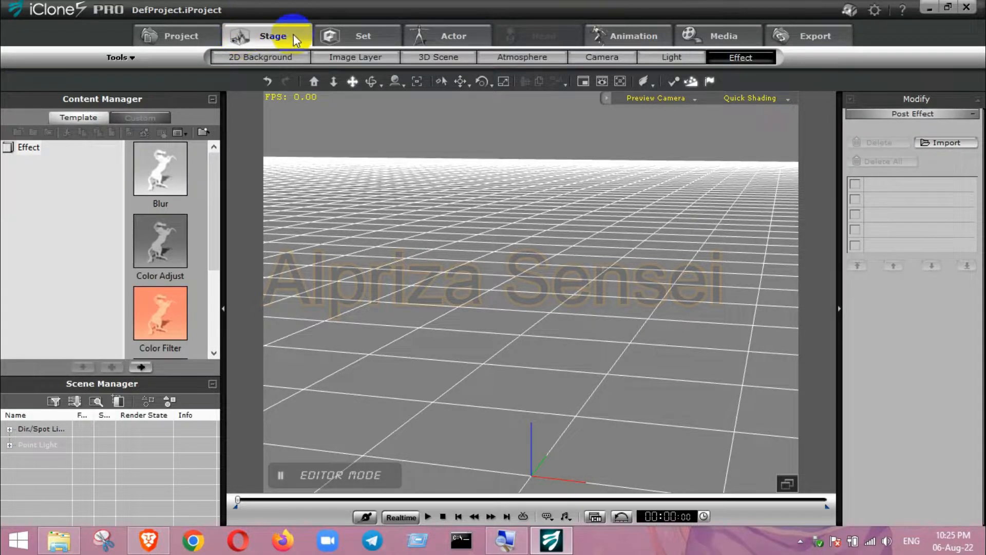
{"action": "left_click", "coordinate": [352, 33]}
{"action": "left_click", "coordinate": [434, 37]}
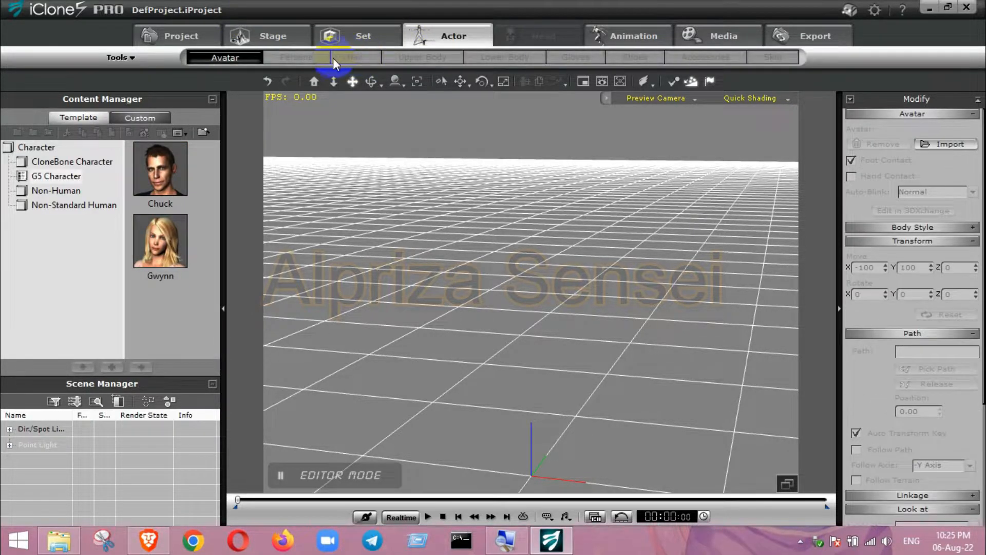
{"action": "left_click", "coordinate": [331, 35]}
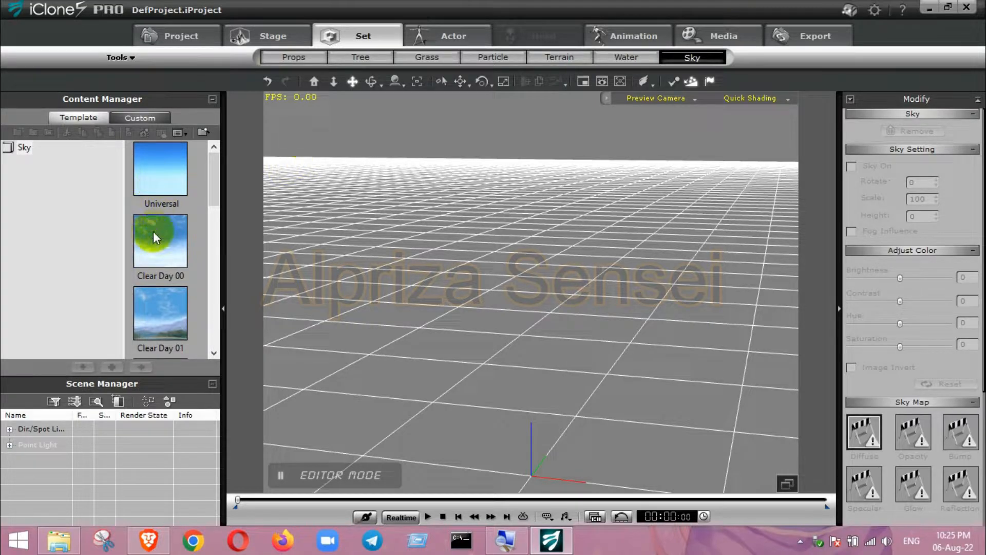
{"action": "mouse_move", "coordinate": [212, 176]}
{"action": "left_mouse_down"}
{"action": "mouse_move", "coordinate": [224, 331]}
{"action": "mouse_move", "coordinate": [220, 184]}
{"action": "left_mouse_up"}
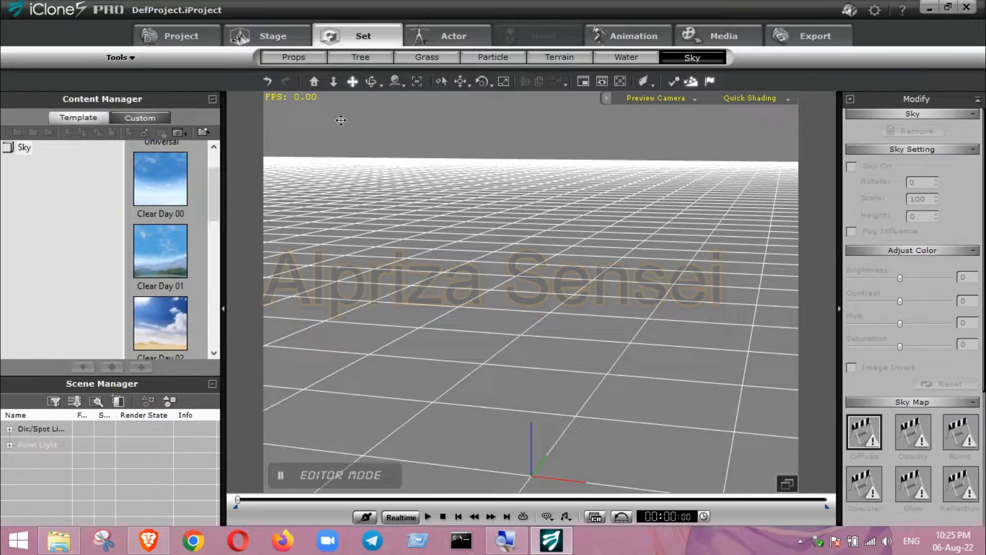
{"action": "left_click", "coordinate": [451, 35]}
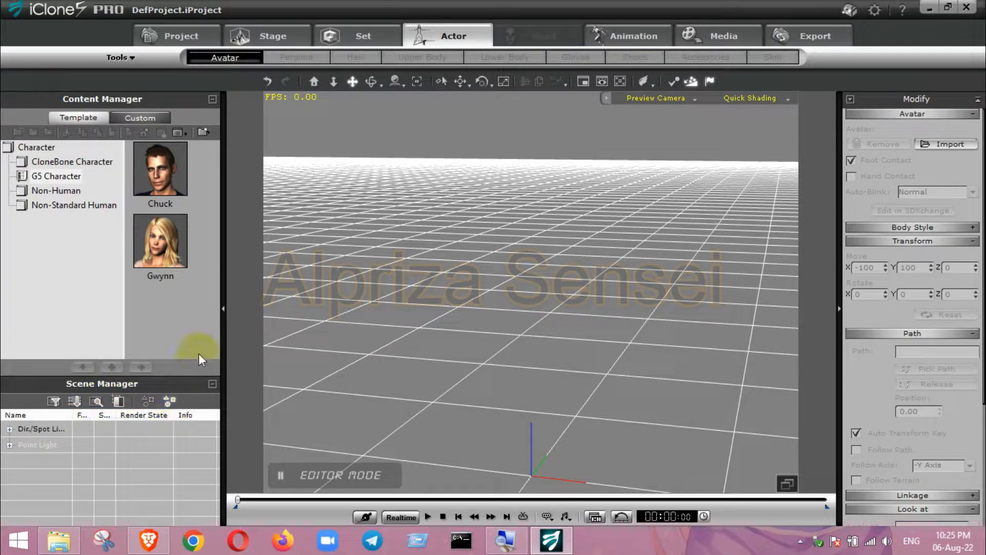
{"action": "left_click", "coordinate": [178, 202]}
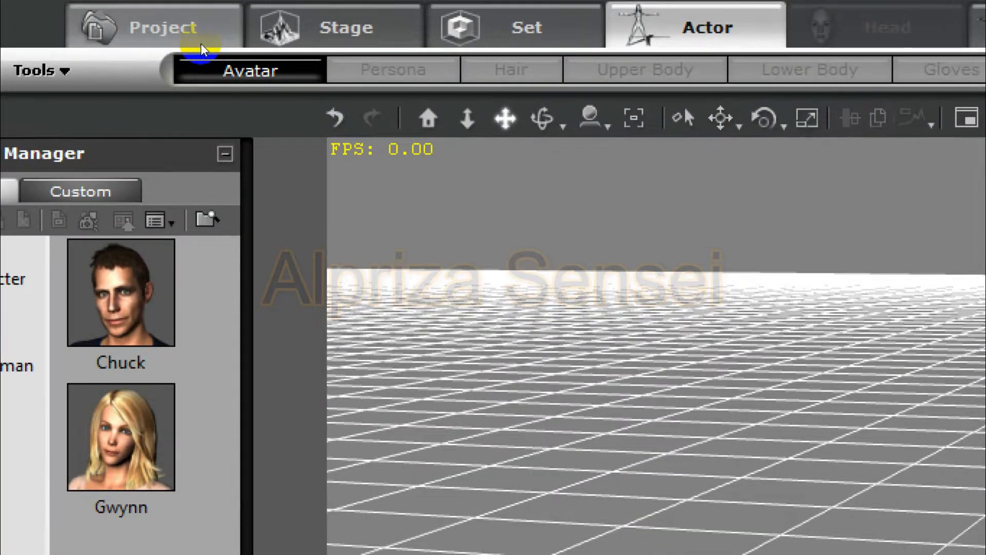
Create a new project from the Project area.
{"action": "left_click", "coordinate": [201, 44]}
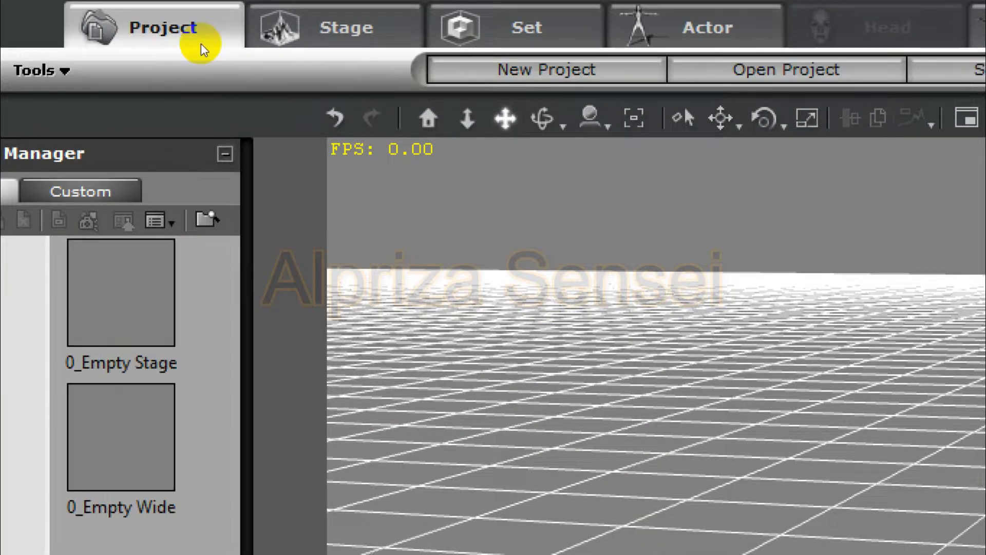
{"action": "left_click", "coordinate": [483, 75]}
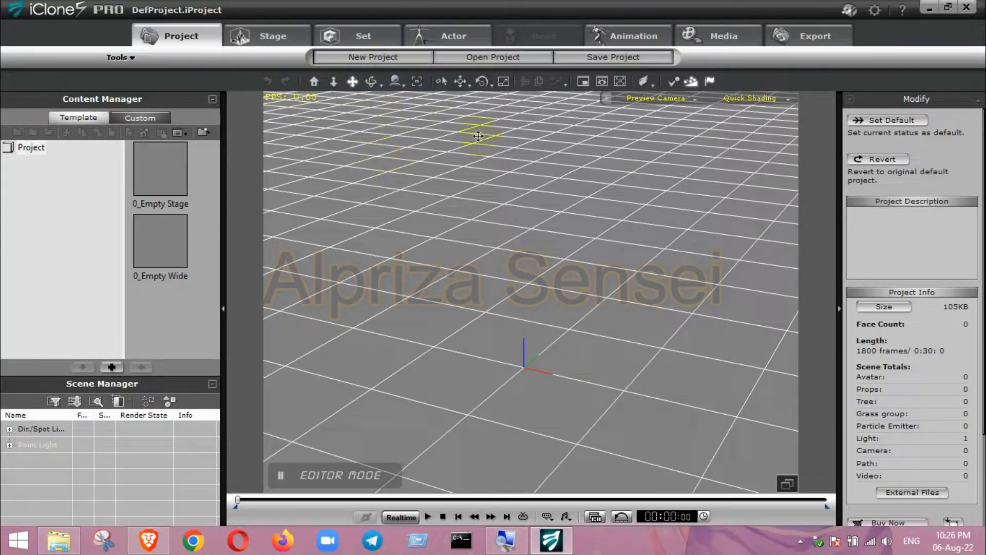
Browse the Actor character categories and add the G5 character Chuck to the new scene.
{"action": "left_click", "coordinate": [453, 39]}
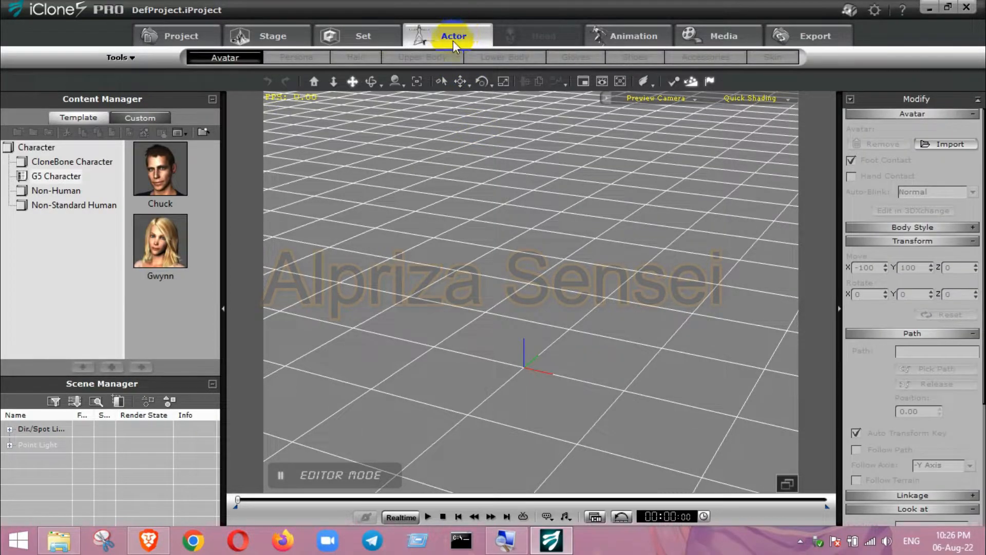
{"action": "left_click", "coordinate": [65, 177]}
{"action": "left_click", "coordinate": [61, 192]}
{"action": "left_click", "coordinate": [64, 205]}
{"action": "left_click", "coordinate": [60, 190]}
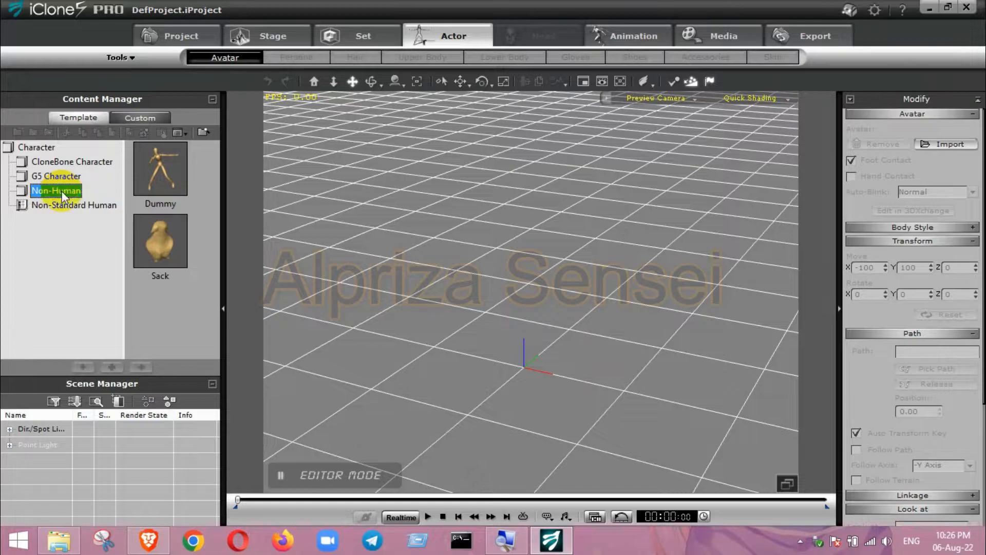
{"action": "left_click", "coordinate": [61, 177]}
{"action": "left_click", "coordinate": [100, 162]}
{"action": "left_click", "coordinate": [71, 176]}
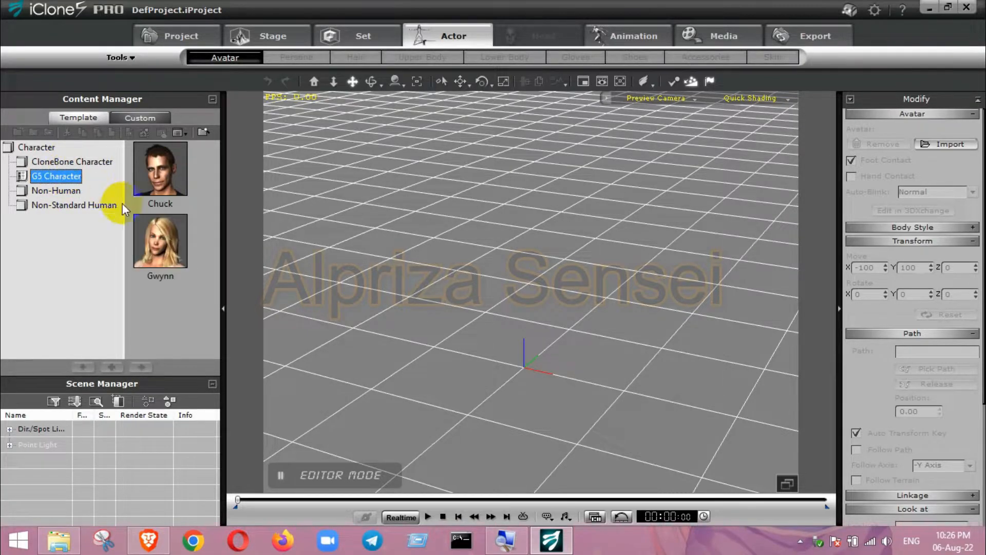
{"action": "left_click_drag", "start_coordinate": [168, 178], "coordinate": [497, 316]}
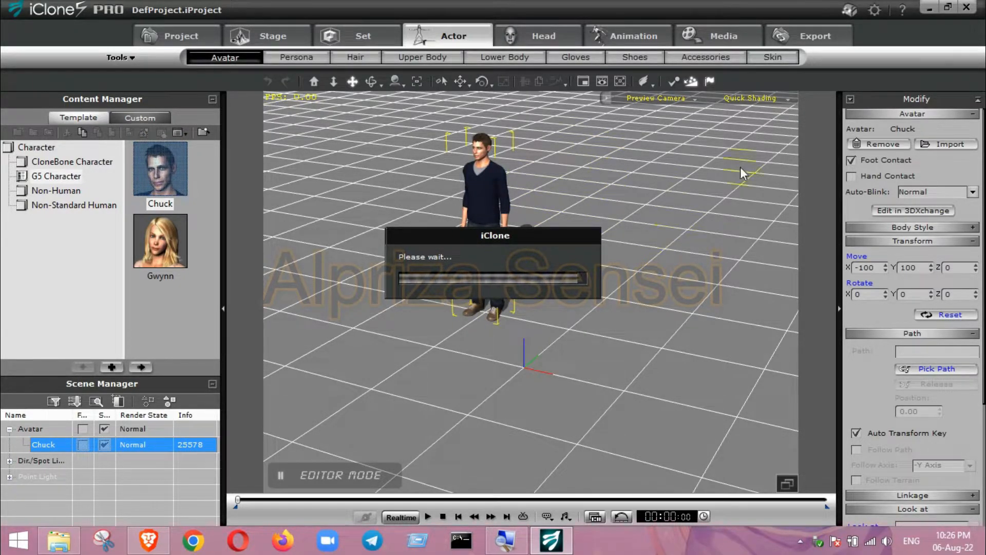
Orbit, pan and zoom the preview camera to view the Chuck avatar from different angles and distances.
{"action": "left_click", "coordinate": [484, 231]}
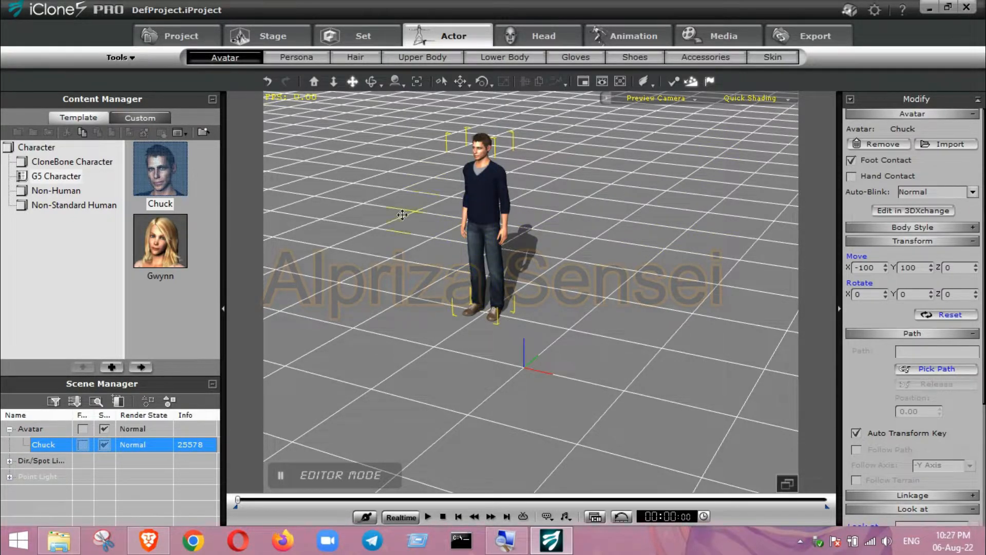
{"action": "left_click_drag", "start_coordinate": [409, 213], "coordinate": [537, 274]}
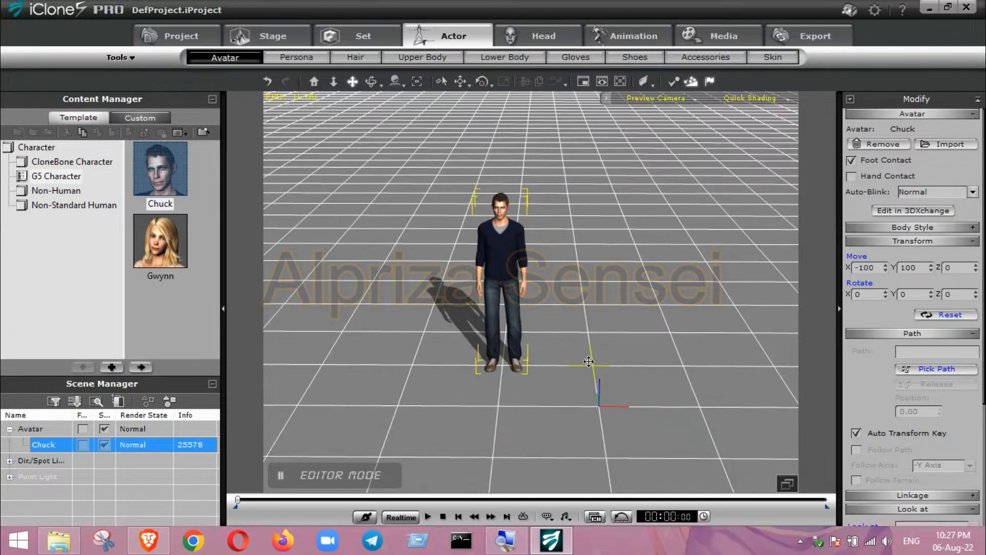
{"action": "scroll", "coordinate": [578, 299], "scroll_direction": "up", "scroll_amount": 5}
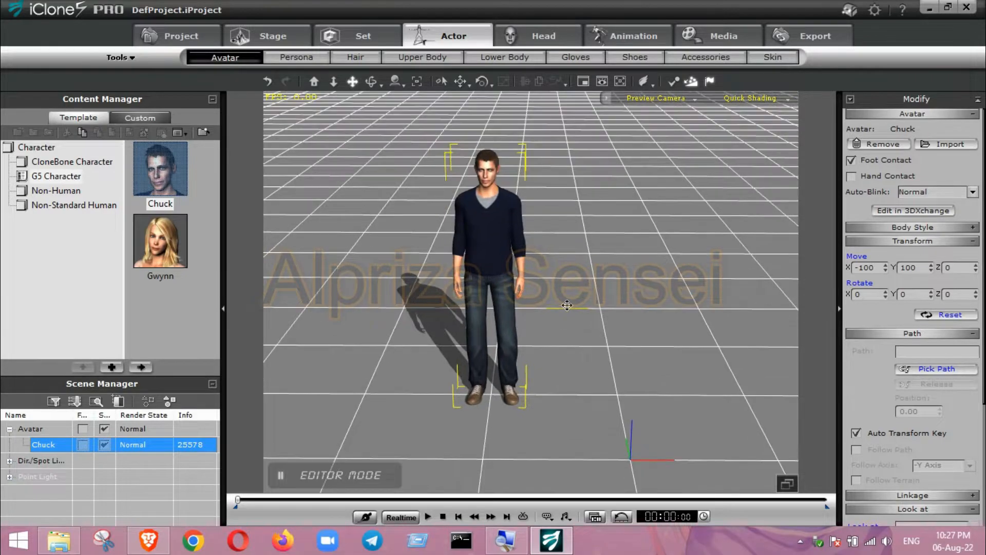
{"action": "scroll", "coordinate": [566, 305], "scroll_direction": "down", "scroll_amount": 5}
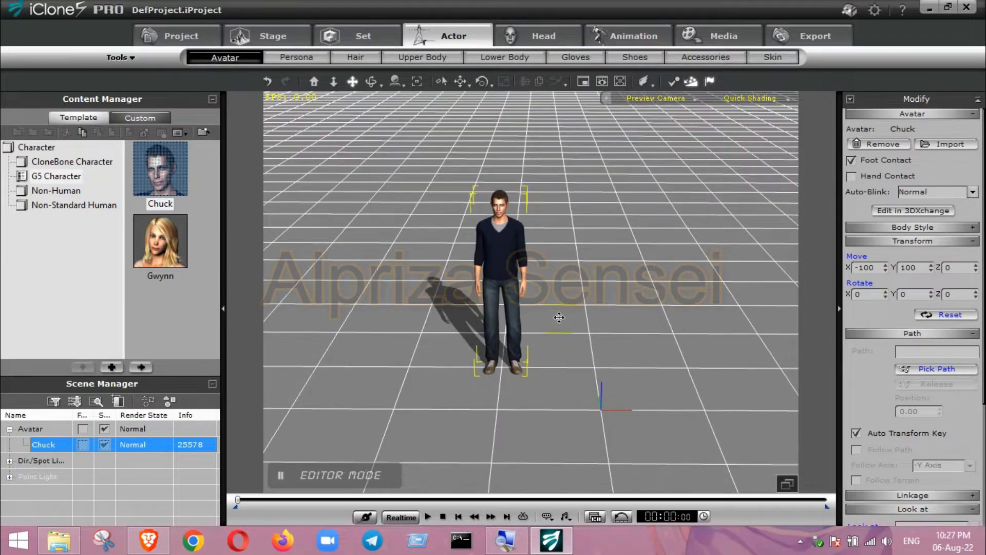
{"action": "mouse_move", "coordinate": [569, 298]}
{"action": "middle_mouse_down"}
{"action": "mouse_move", "coordinate": [580, 304]}
{"action": "mouse_move", "coordinate": [608, 288]}
{"action": "mouse_move", "coordinate": [566, 305]}
{"action": "middle_mouse_up"}
{"action": "right_click_drag", "start_coordinate": [566, 306], "coordinate": [532, 219]}
{"action": "scroll", "coordinate": [521, 280], "scroll_direction": "up", "scroll_amount": 4}
{"action": "scroll", "coordinate": [519, 273], "scroll_direction": "down", "scroll_amount": 2}
{"action": "scroll", "coordinate": [520, 273], "scroll_direction": "down", "scroll_amount": 1}
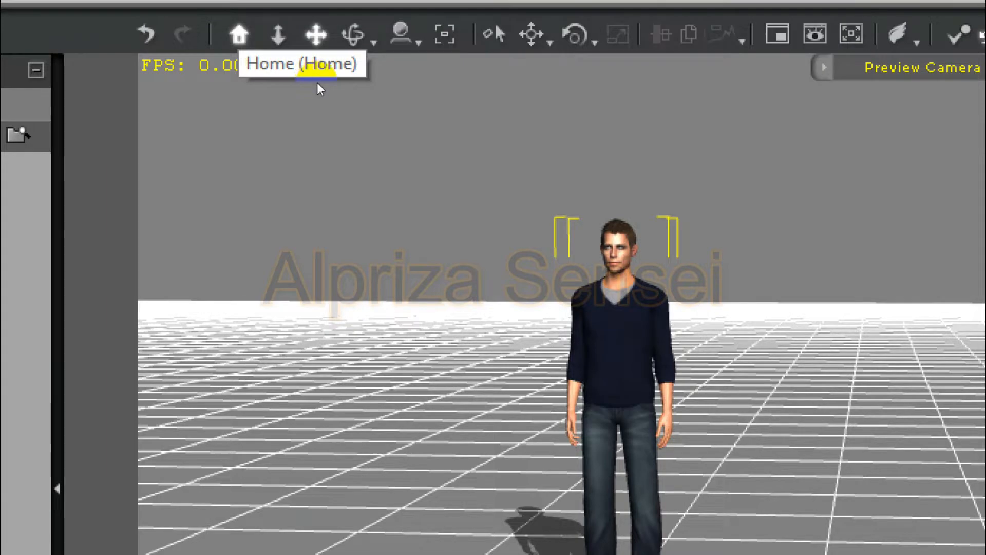
Return the camera to the home view and zoom it in and out on the avatar.
{"action": "left_click", "coordinate": [239, 35]}
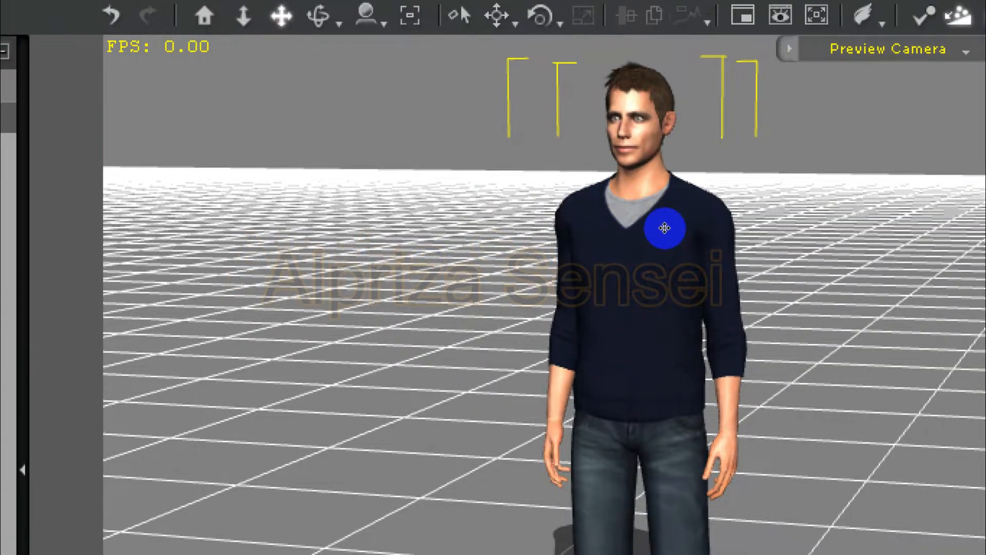
{"action": "scroll", "coordinate": [617, 224], "scroll_direction": "down", "scroll_amount": 7}
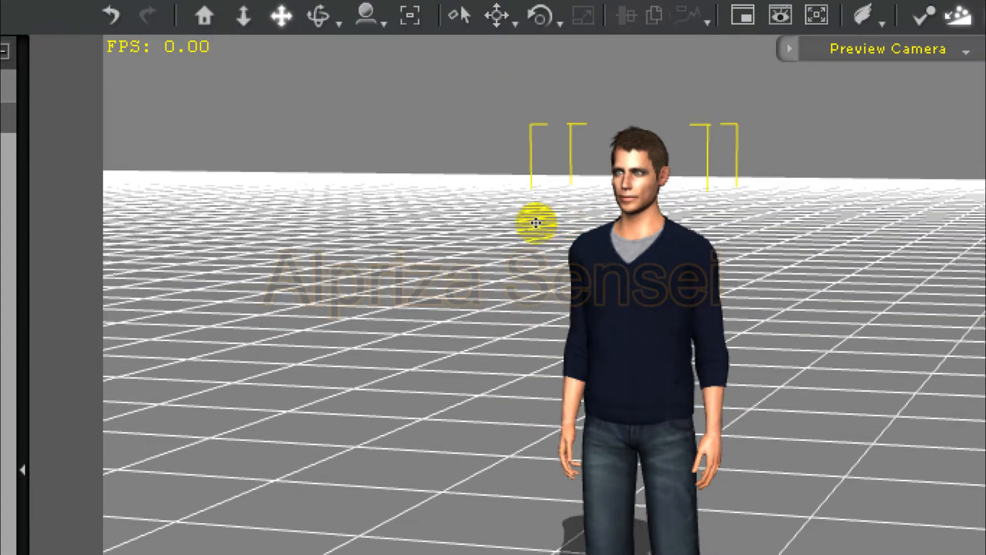
{"action": "scroll", "coordinate": [595, 275], "scroll_direction": "down", "scroll_amount": 1}
{"action": "left_click_drag", "start_coordinate": [589, 288], "coordinate": [555, 264]}
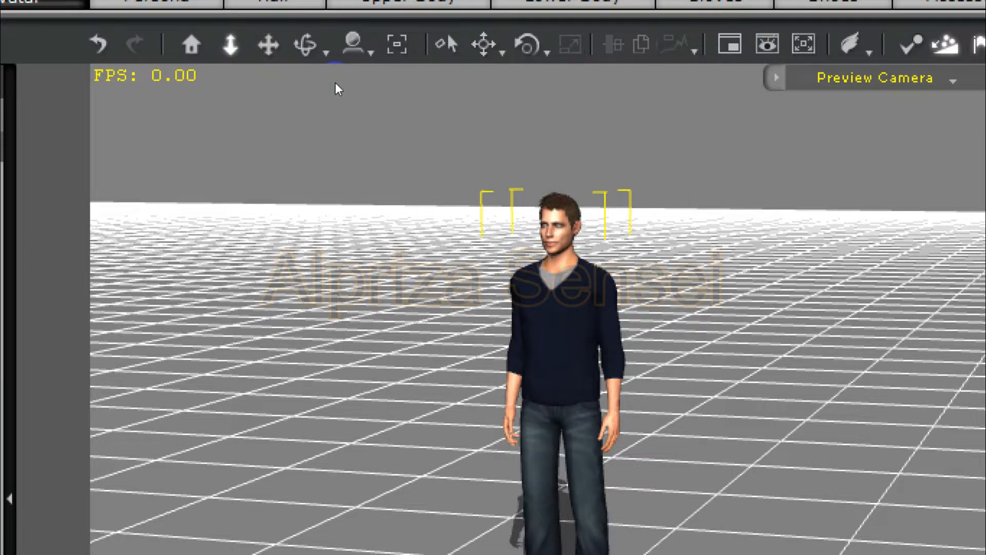
{"action": "left_click", "coordinate": [516, 246]}
{"action": "mouse_move", "coordinate": [516, 246]}
{"action": "left_mouse_down"}
{"action": "mouse_move", "coordinate": [510, 229]}
{"action": "mouse_move", "coordinate": [517, 234]}
{"action": "left_mouse_up"}
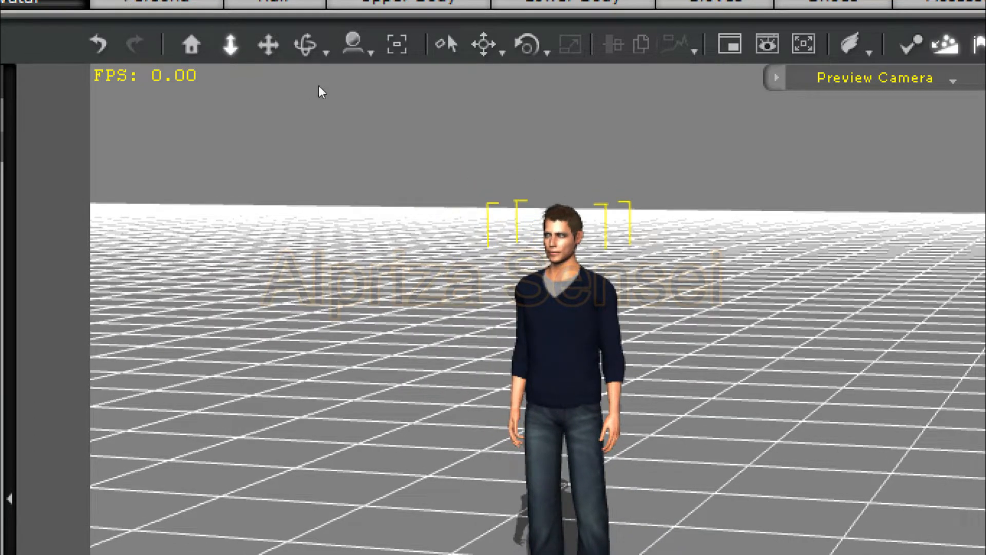
{"action": "left_click_drag", "start_coordinate": [506, 261], "coordinate": [533, 421]}
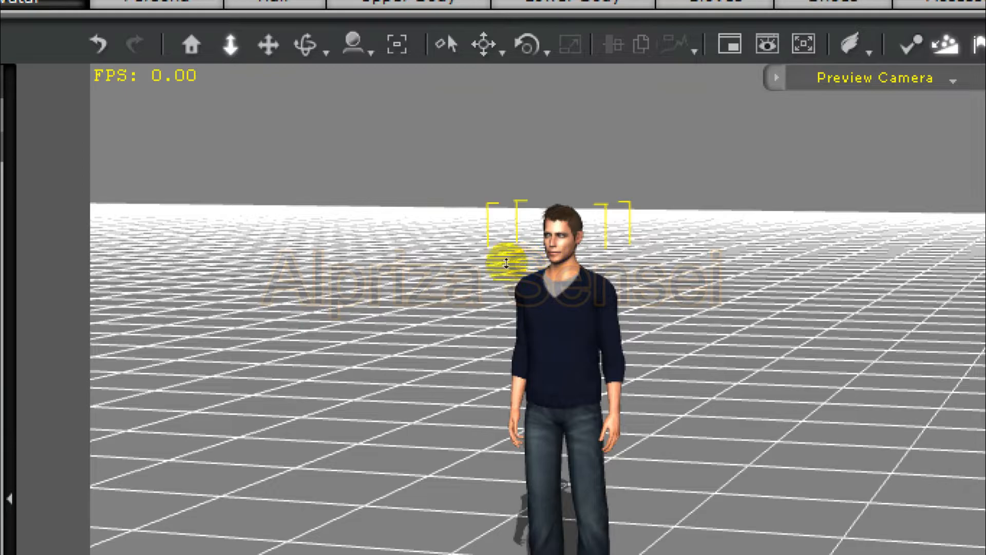
{"action": "left_click_drag", "start_coordinate": [522, 331], "coordinate": [534, 352]}
Pan the camera across the scene and orbit it around the avatar.
{"action": "left_click", "coordinate": [394, 85]}
{"action": "left_click", "coordinate": [346, 83]}
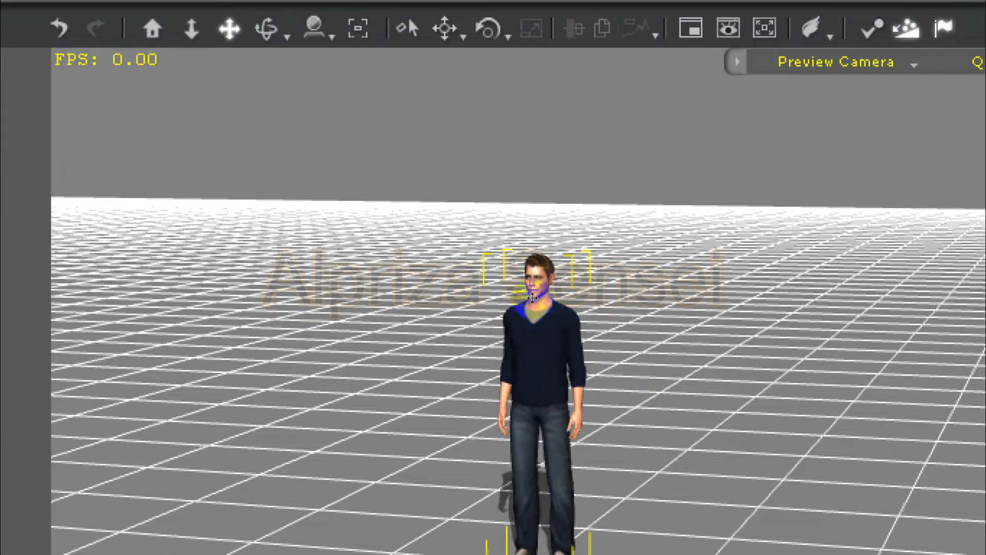
{"action": "mouse_move", "coordinate": [427, 220]}
{"action": "left_mouse_down"}
{"action": "mouse_move", "coordinate": [492, 176]}
{"action": "mouse_move", "coordinate": [455, 222]}
{"action": "mouse_move", "coordinate": [426, 223]}
{"action": "left_mouse_up"}
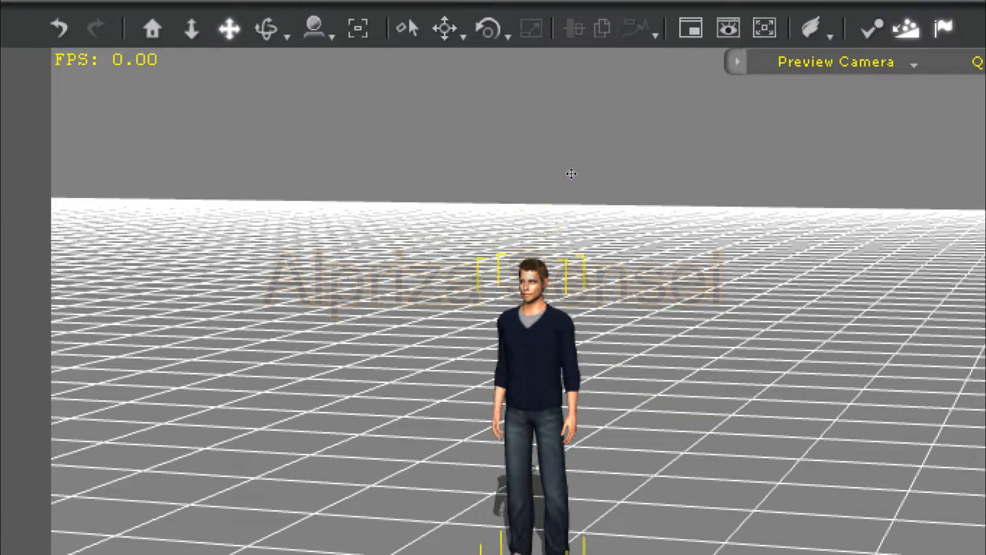
{"action": "left_click_drag", "start_coordinate": [452, 282], "coordinate": [466, 145]}
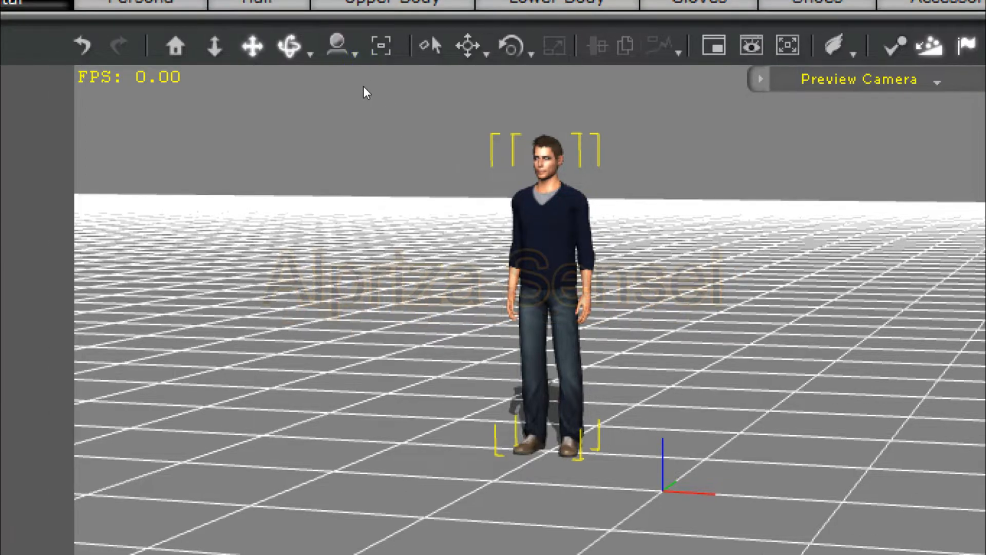
{"action": "left_click", "coordinate": [347, 66]}
{"action": "mouse_move", "coordinate": [489, 214]}
{"action": "left_mouse_down"}
{"action": "mouse_move", "coordinate": [640, 202]}
{"action": "mouse_move", "coordinate": [392, 215]}
{"action": "mouse_move", "coordinate": [662, 192]}
{"action": "mouse_move", "coordinate": [446, 190]}
{"action": "mouse_move", "coordinate": [488, 229]}
{"action": "mouse_move", "coordinate": [495, 198]}
{"action": "left_mouse_up"}
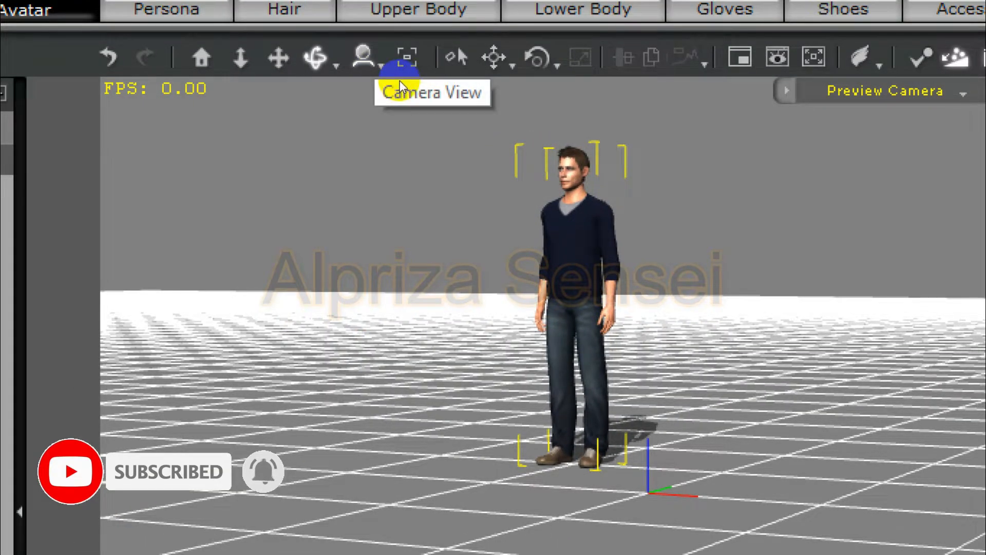
Show the avatar's face with the preset camera view and centre the camera on the avatar's body.
{"action": "left_click", "coordinate": [399, 82]}
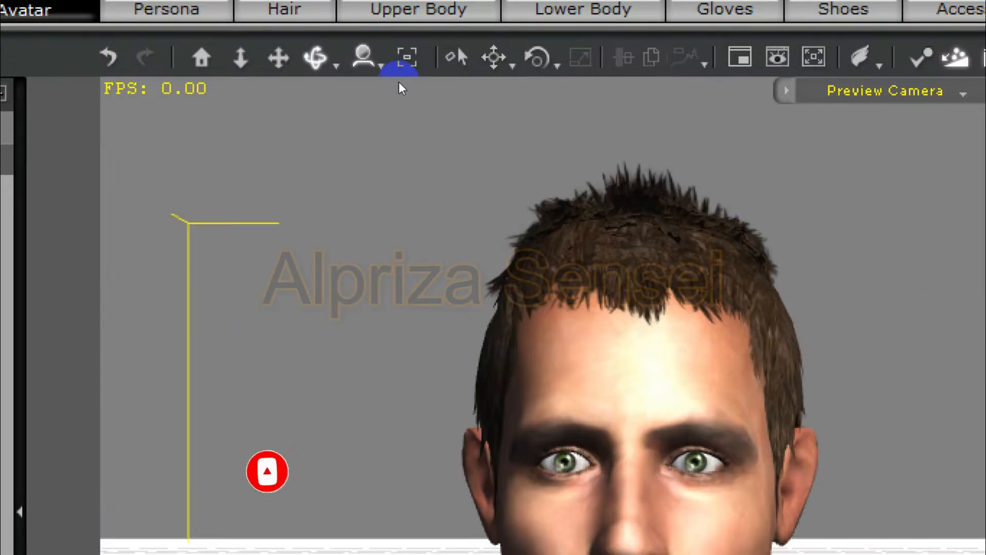
{"action": "scroll", "coordinate": [552, 204], "scroll_direction": "down", "scroll_amount": 5}
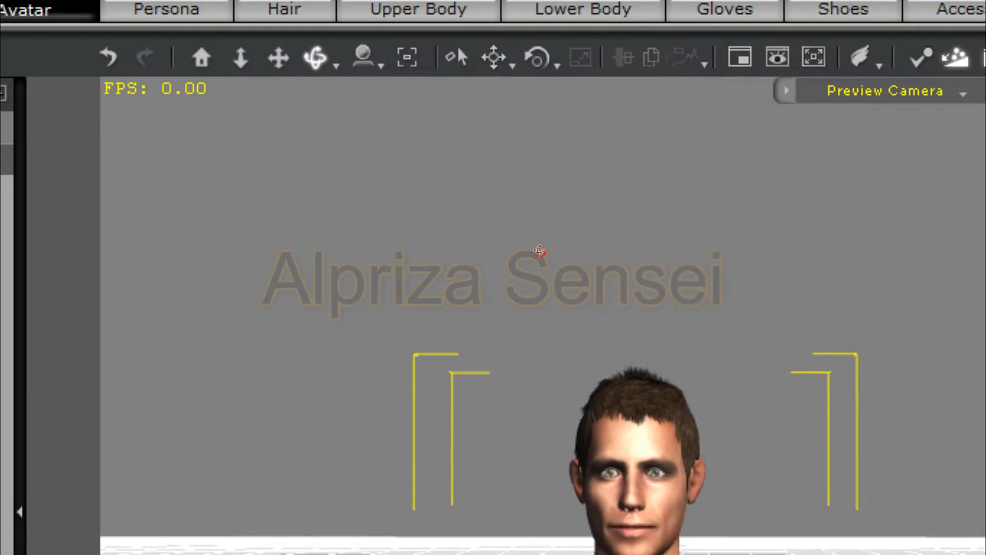
{"action": "left_click_drag", "start_coordinate": [540, 254], "coordinate": [540, 252]}
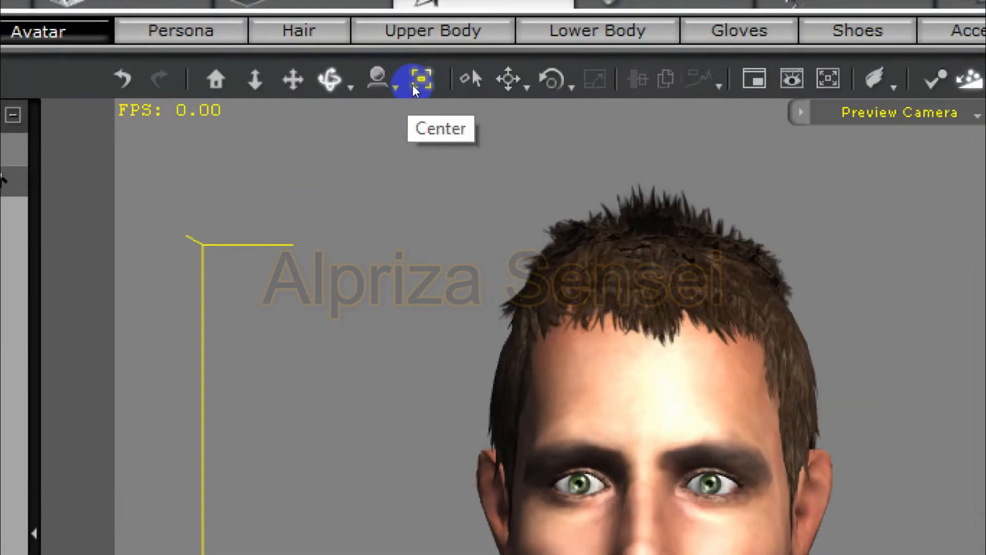
{"action": "left_click", "coordinate": [416, 84]}
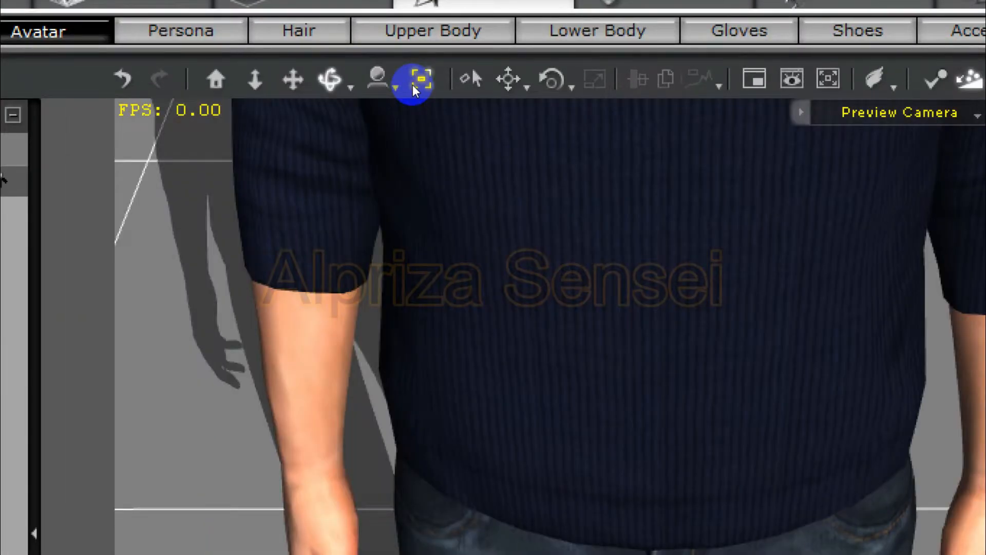
{"action": "left_click", "coordinate": [474, 150]}
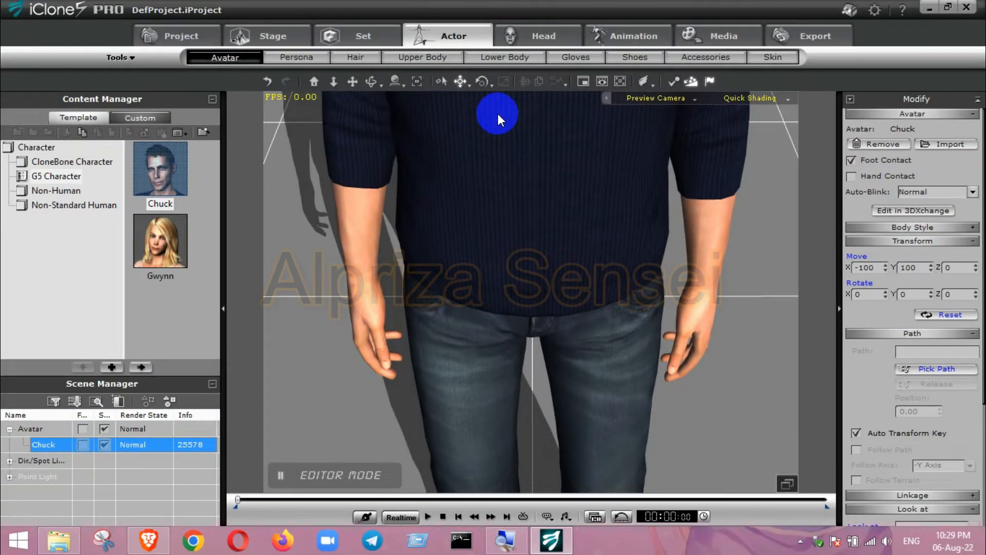
View the avatar from the top and front, and deselect it to orbit and pan to an angled full-body view.
{"action": "key", "text": "h"}
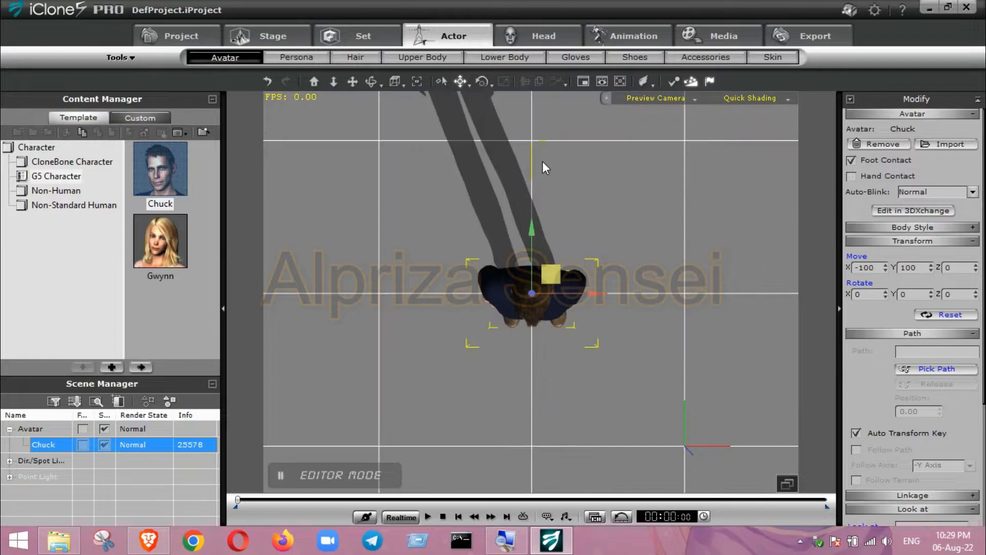
{"action": "key", "text": "f"}
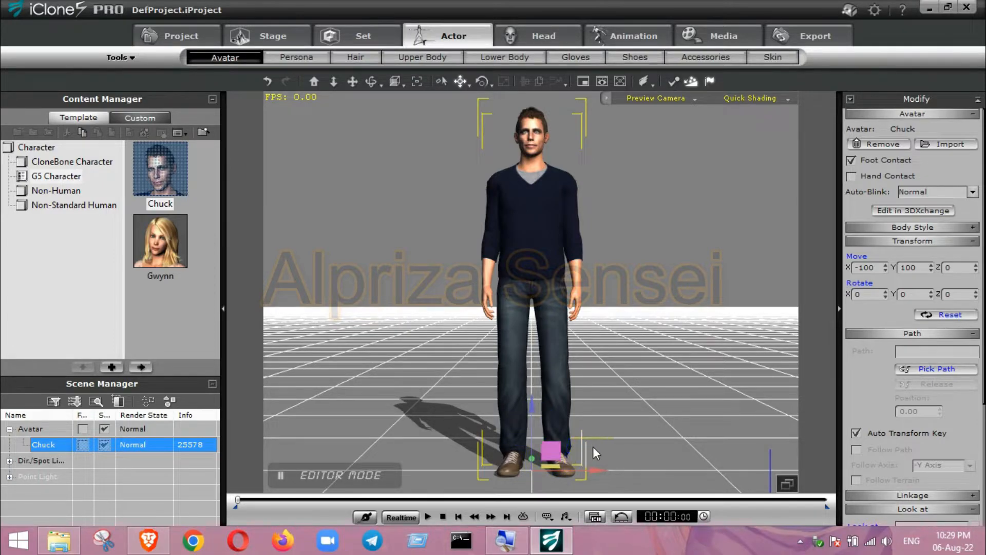
{"action": "left_click", "coordinate": [622, 399]}
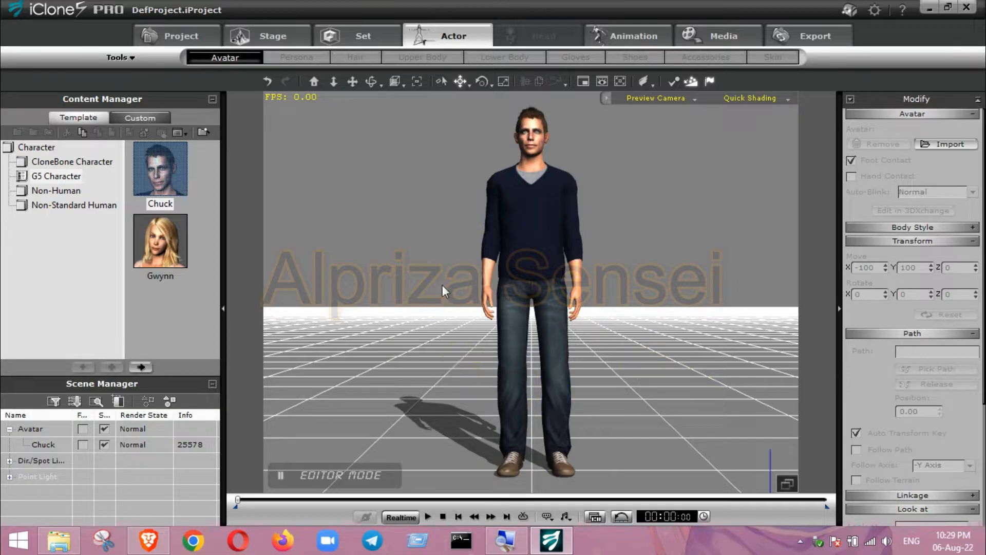
{"action": "left_click", "coordinate": [354, 81]}
{"action": "right_click_drag", "start_coordinate": [618, 342], "coordinate": [407, 341]}
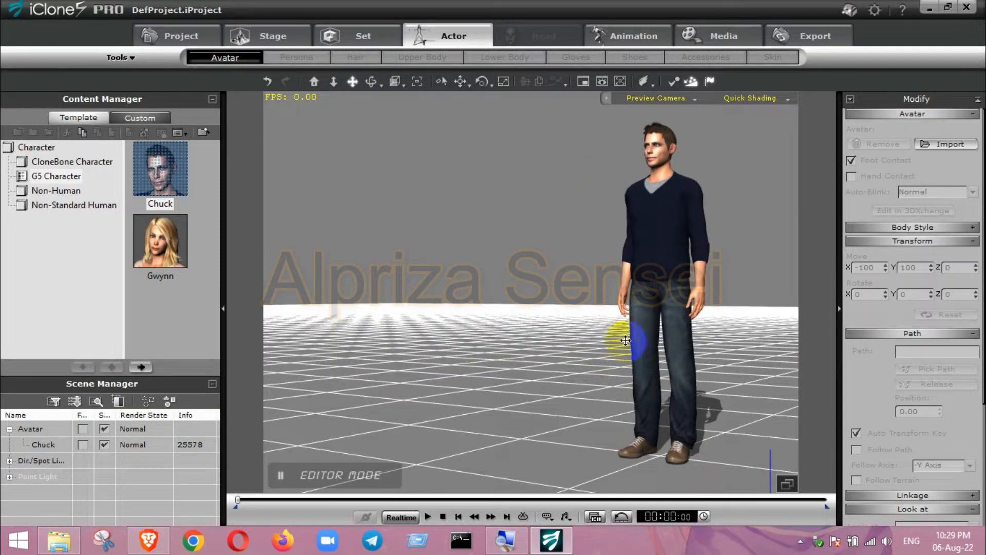
{"action": "left_click_drag", "start_coordinate": [631, 352], "coordinate": [530, 337]}
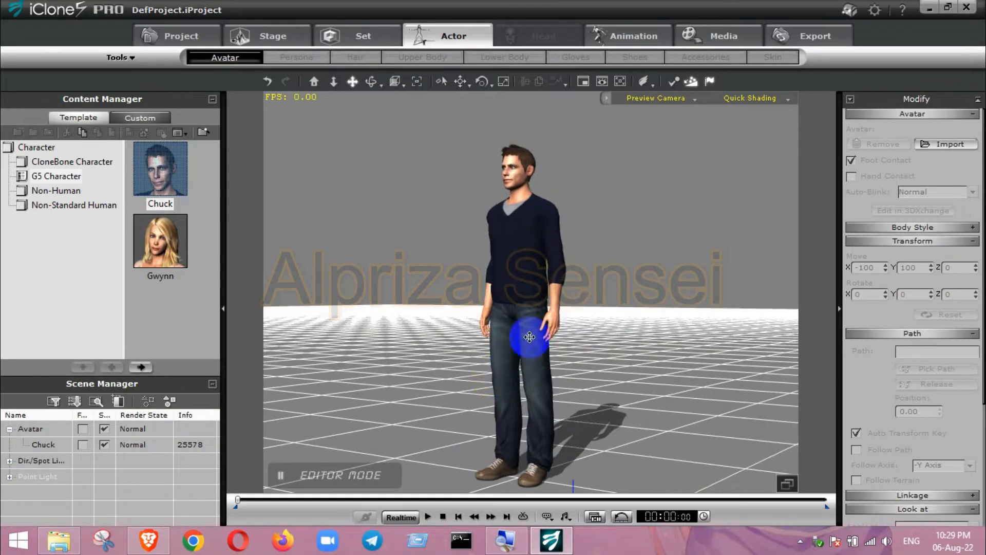
Select the Chuck avatar and move it to about X -130, Y 128, Z 11.
{"action": "left_click", "coordinate": [460, 83]}
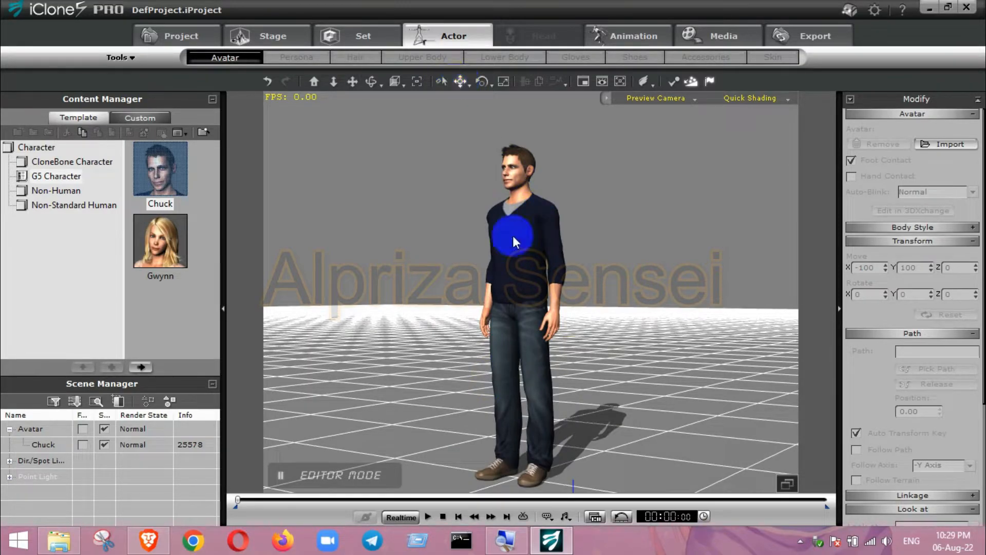
{"action": "left_click", "coordinate": [528, 286]}
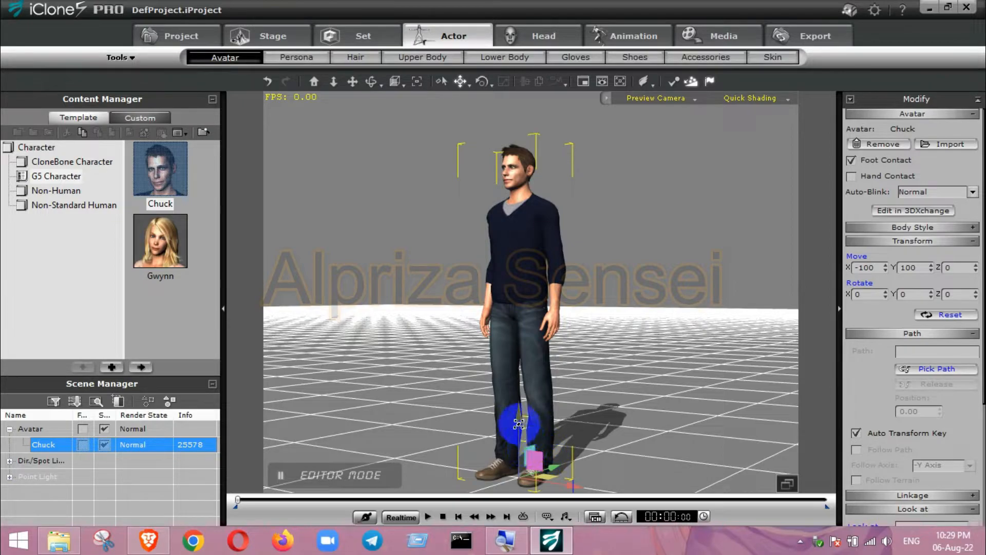
{"action": "mouse_move", "coordinate": [516, 420]}
{"action": "left_mouse_down"}
{"action": "mouse_move", "coordinate": [532, 241]}
{"action": "mouse_move", "coordinate": [524, 229]}
{"action": "mouse_move", "coordinate": [510, 400]}
{"action": "mouse_move", "coordinate": [524, 424]}
{"action": "left_mouse_up"}
{"action": "left_click_drag", "start_coordinate": [571, 469], "coordinate": [538, 429]}
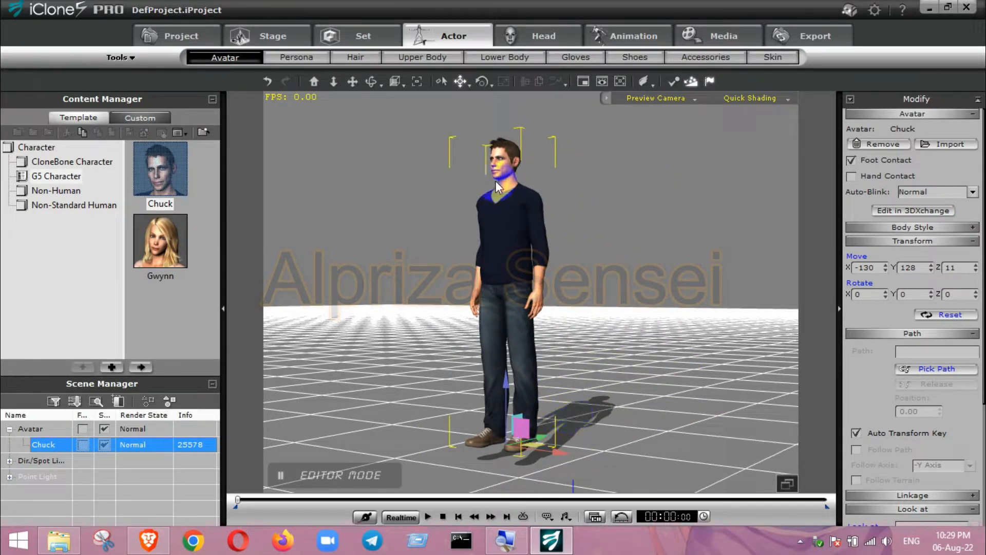
Rotate the Chuck avatar with the rotation gizmo, ending at a Z rotation of about 4.
{"action": "left_click", "coordinate": [483, 82]}
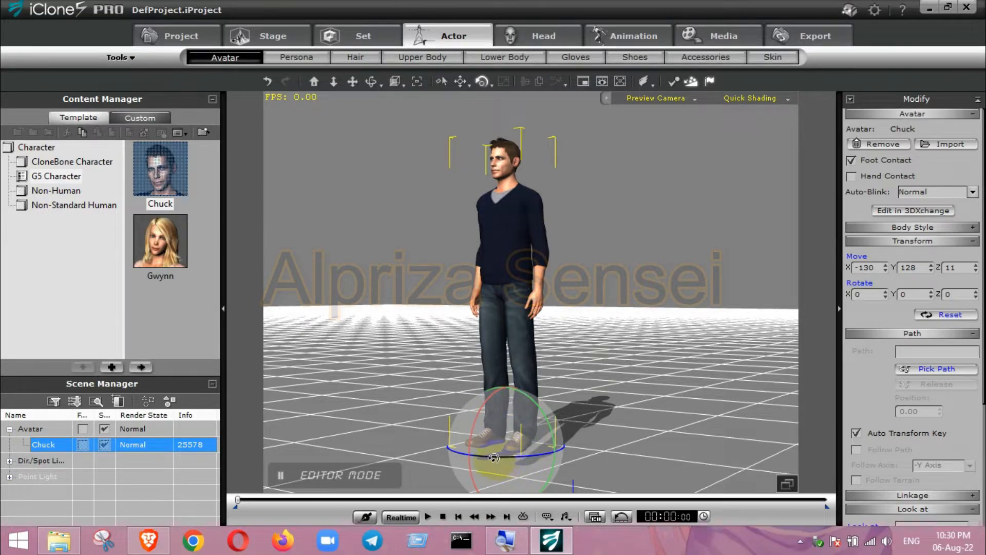
{"action": "left_click_drag", "start_coordinate": [493, 459], "coordinate": [503, 464]}
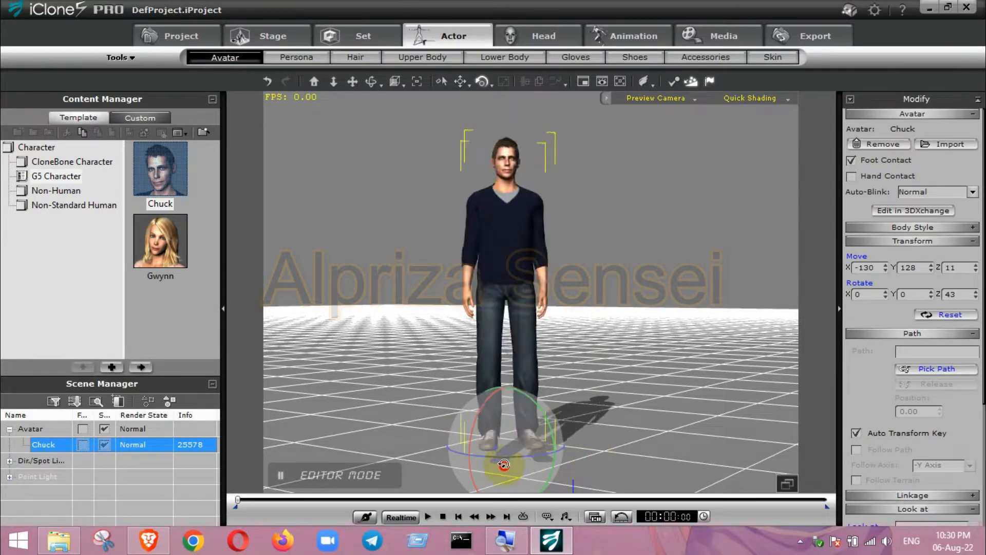
{"action": "left_click_drag", "start_coordinate": [469, 422], "coordinate": [496, 426]}
{"action": "mouse_move", "coordinate": [523, 397]}
{"action": "left_mouse_down"}
{"action": "mouse_move", "coordinate": [544, 424]}
{"action": "mouse_move", "coordinate": [513, 415]}
{"action": "mouse_move", "coordinate": [535, 377]}
{"action": "mouse_move", "coordinate": [529, 403]}
{"action": "left_mouse_up"}
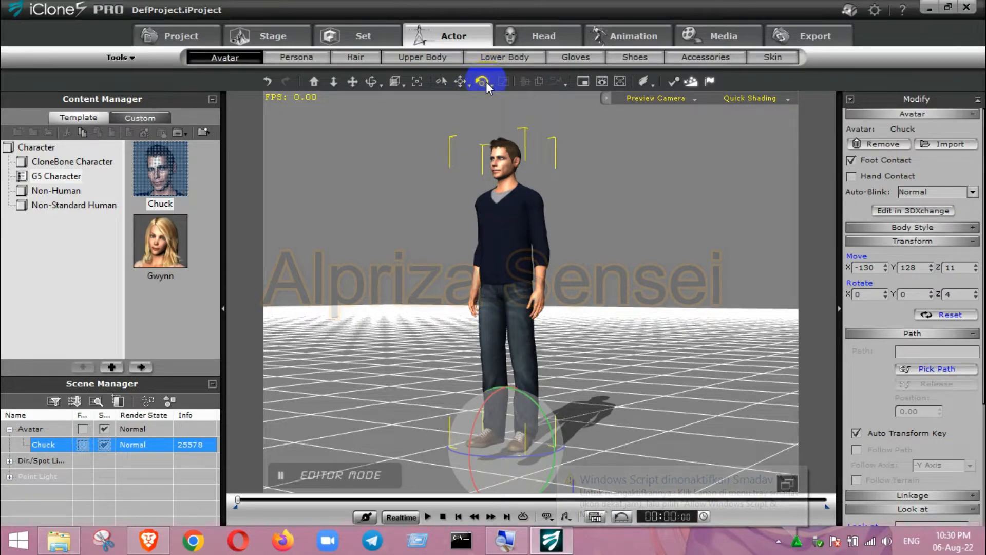
{"action": "left_click", "coordinate": [486, 82]}
{"action": "left_click", "coordinate": [501, 255]}
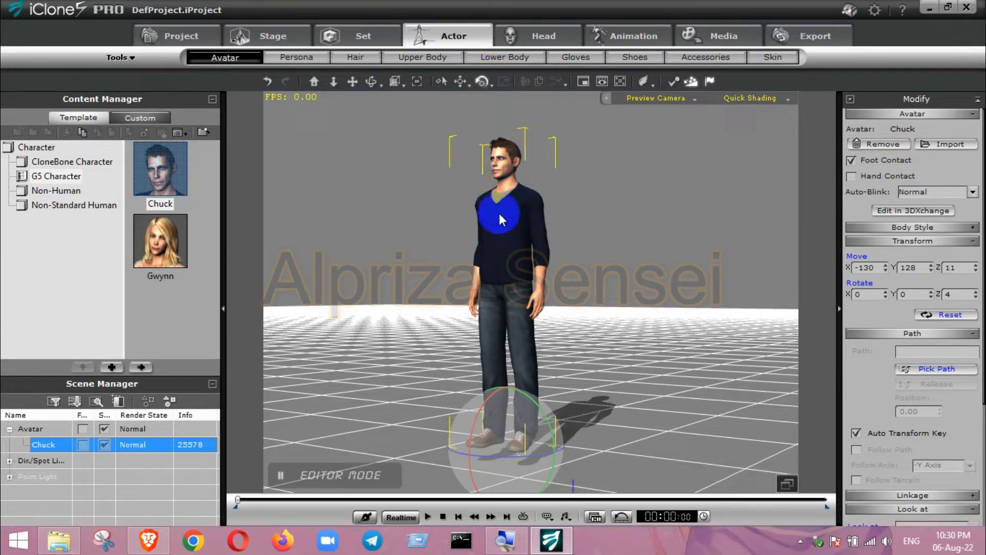
{"action": "left_click", "coordinate": [494, 263]}
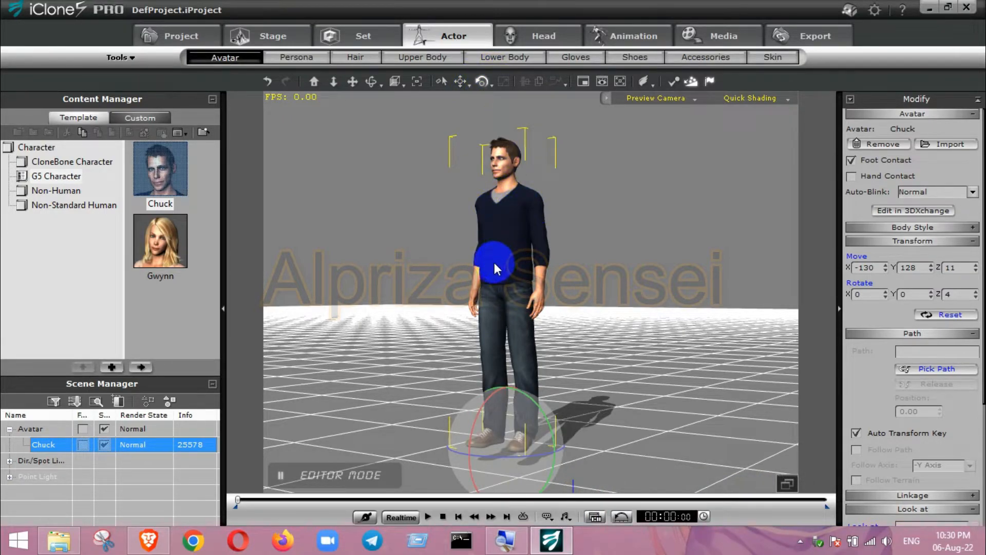
Turn the mini viewport on and off again, and open a preview of the current scene.
{"action": "left_click", "coordinate": [581, 83]}
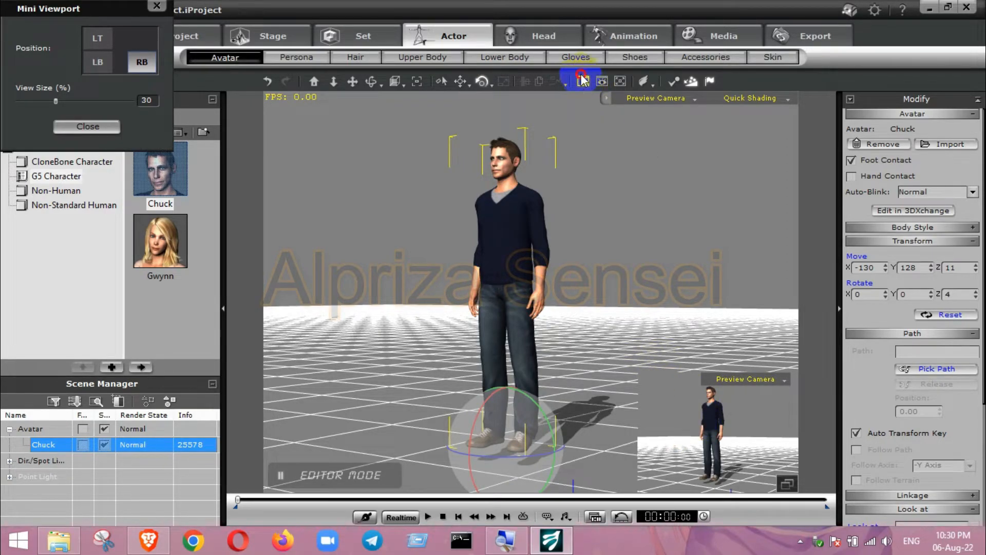
{"action": "left_click", "coordinate": [582, 81]}
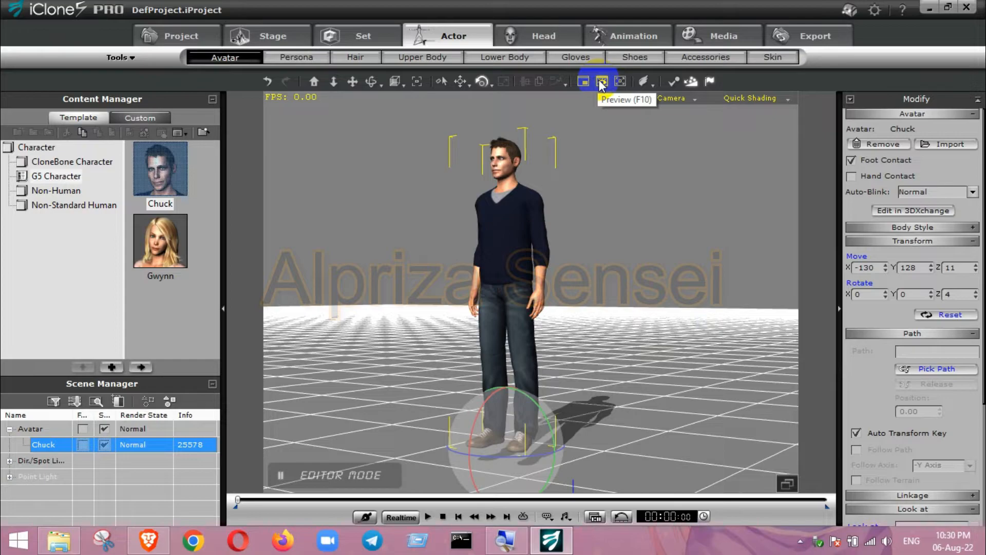
{"action": "left_click", "coordinate": [601, 80]}
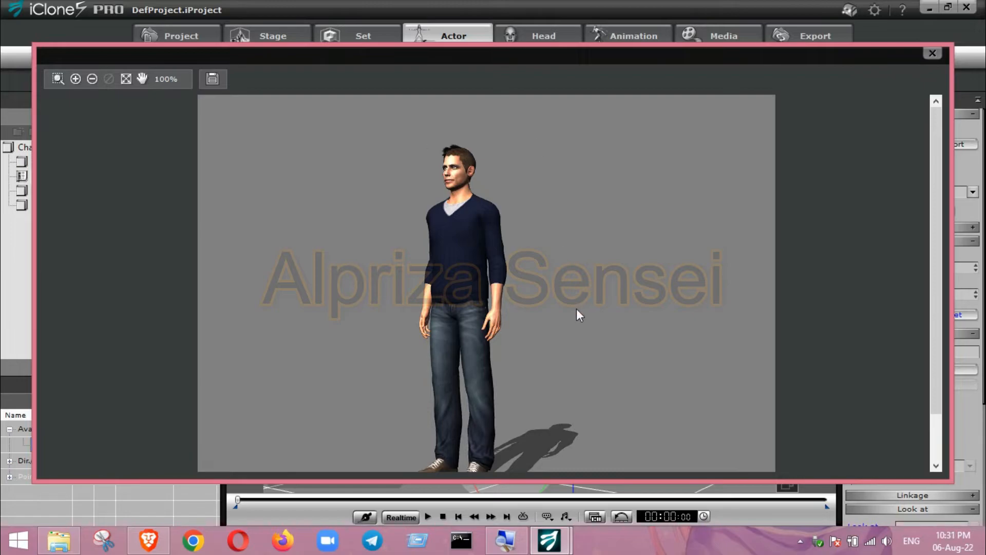
Close the scene preview, try the full-screen view and the leaf-shaped tool, and switch back to panning the camera.
{"action": "left_click", "coordinate": [931, 54]}
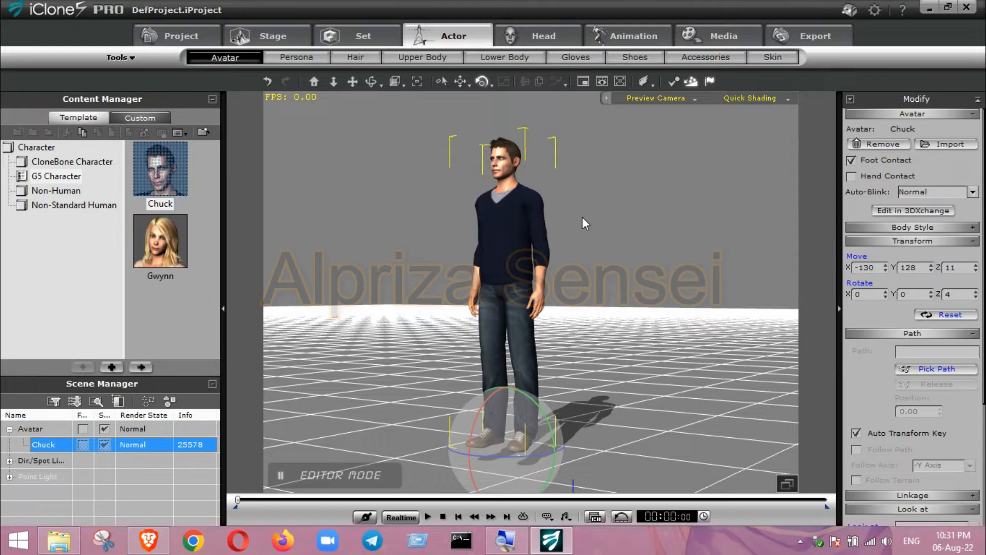
{"action": "left_click", "coordinate": [621, 81]}
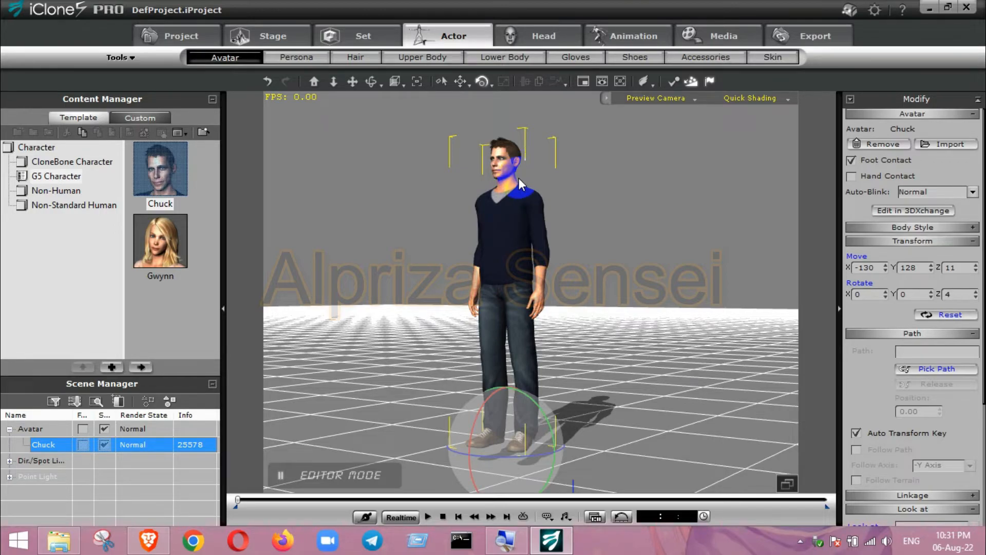
{"action": "left_click", "coordinate": [644, 80]}
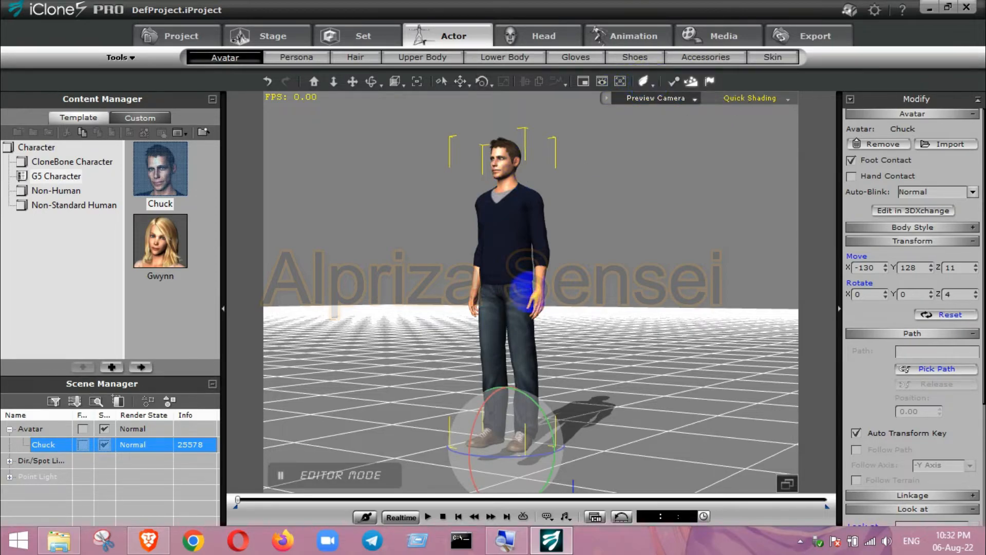
{"action": "left_click_drag", "start_coordinate": [511, 325], "coordinate": [479, 320]}
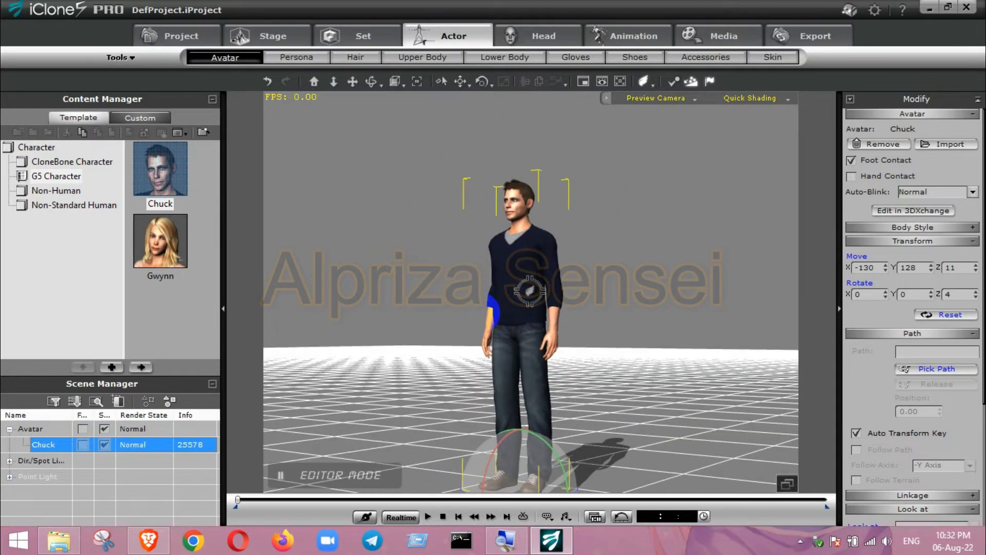
{"action": "key", "text": "x"}
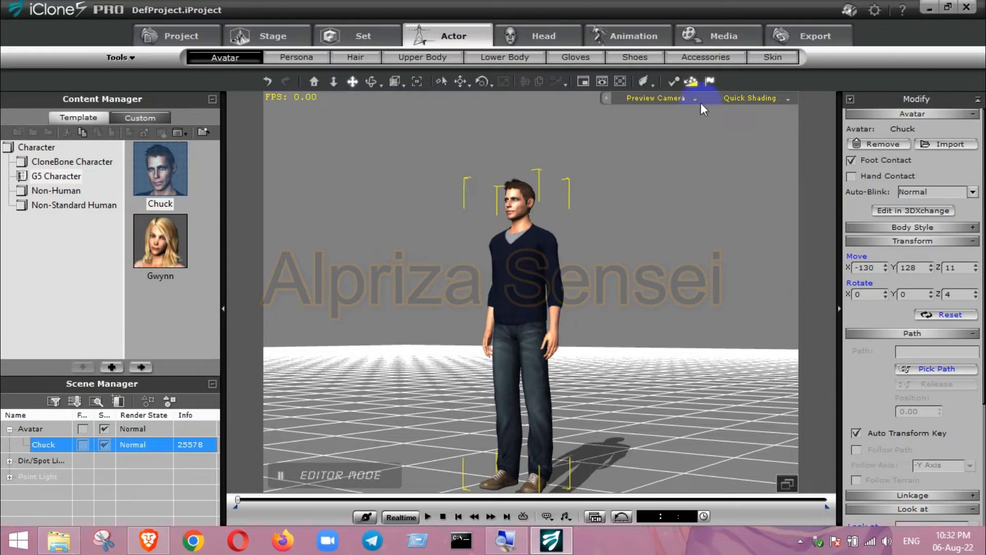
Open the Object Physics Settings for the Chuck avatar and close them without changes.
{"action": "left_click", "coordinate": [678, 83]}
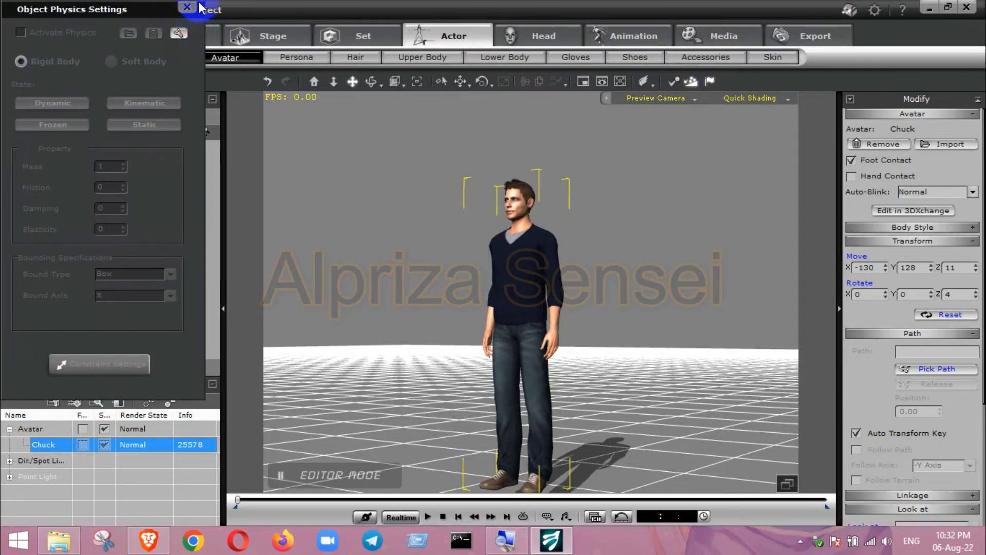
{"action": "left_click", "coordinate": [187, 6]}
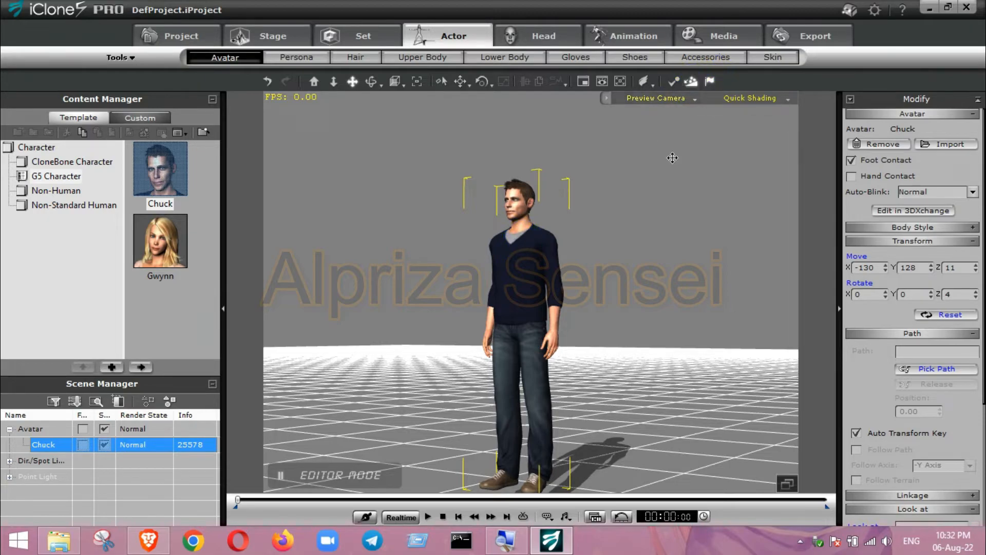
Pan and orbit around the avatar, reset the camera to the home view, and zoom out slightly.
{"action": "left_click_drag", "start_coordinate": [406, 297], "coordinate": [408, 296]}
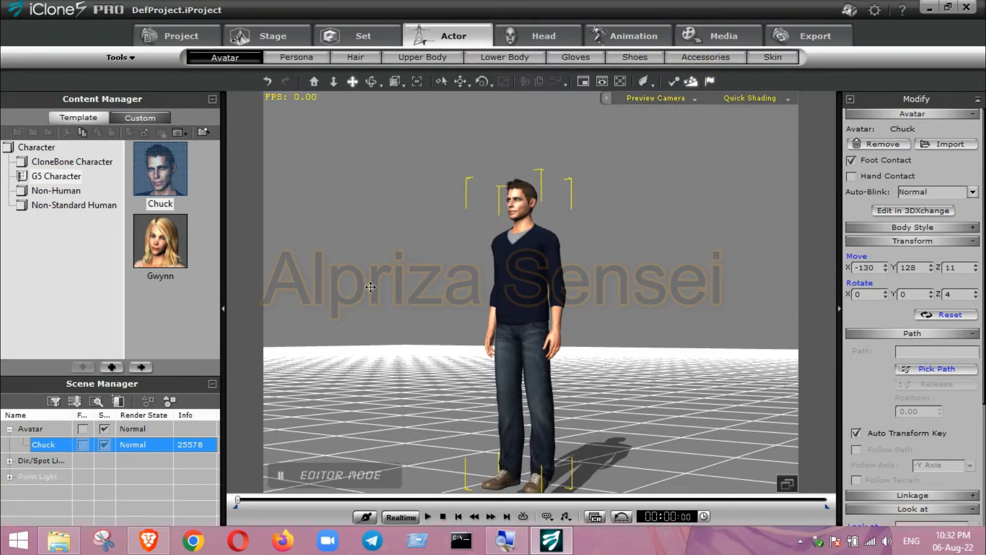
{"action": "left_click_drag", "start_coordinate": [558, 366], "coordinate": [539, 321]}
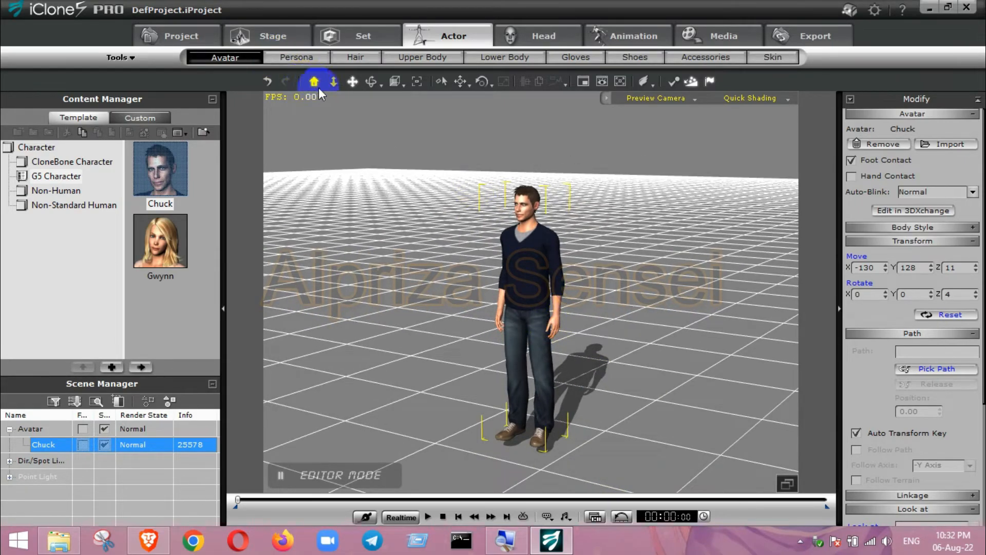
{"action": "left_click", "coordinate": [315, 83]}
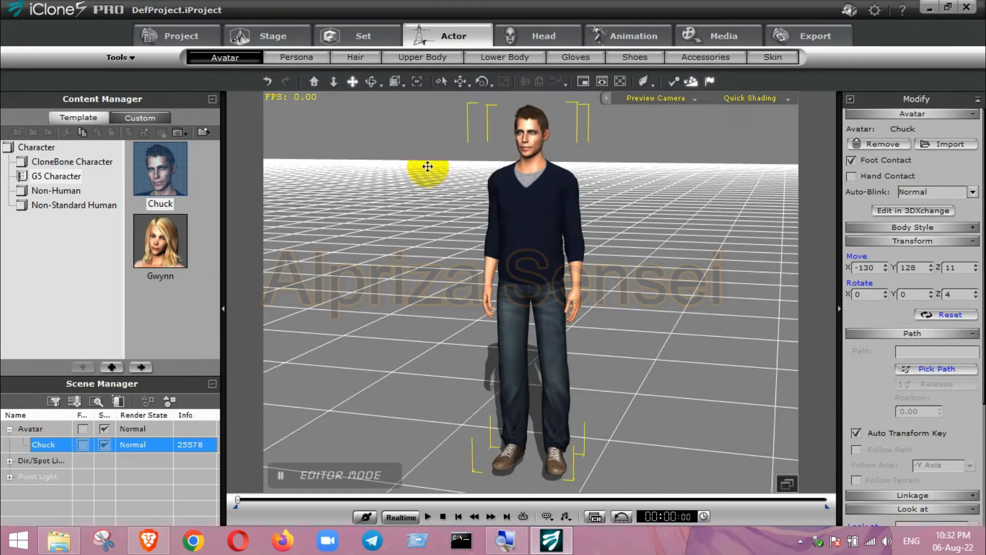
{"action": "scroll", "coordinate": [585, 271], "scroll_direction": "down", "scroll_amount": 3}
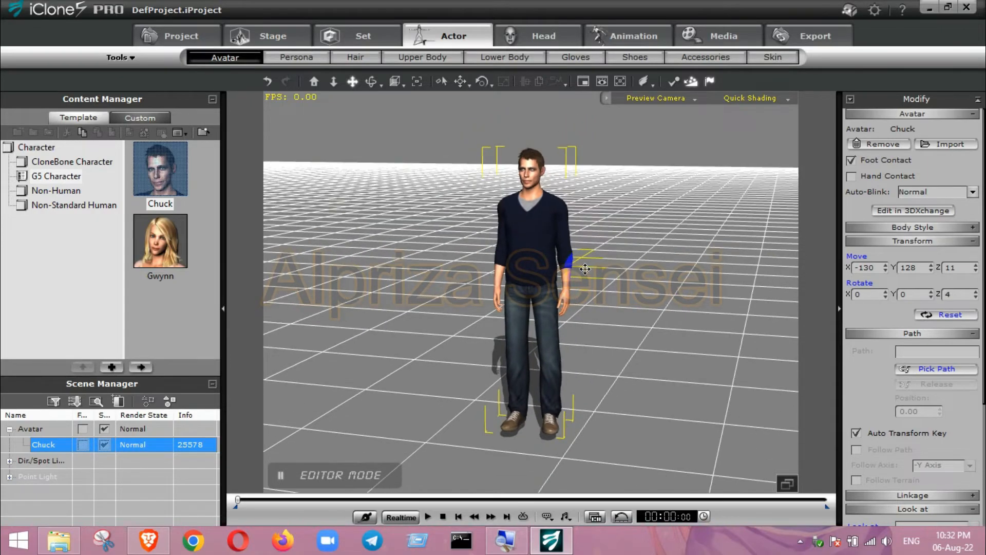
{"action": "scroll", "coordinate": [585, 268], "scroll_direction": "down", "scroll_amount": 2}
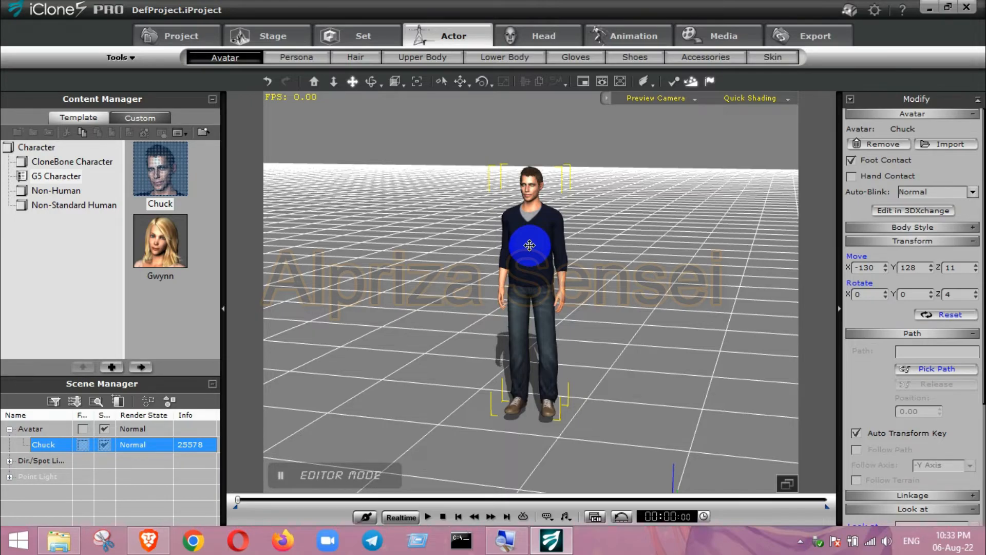
View the avatar from both sides, the back, front, top and bottom, and in a face close-up.
{"action": "key", "text": "a"}
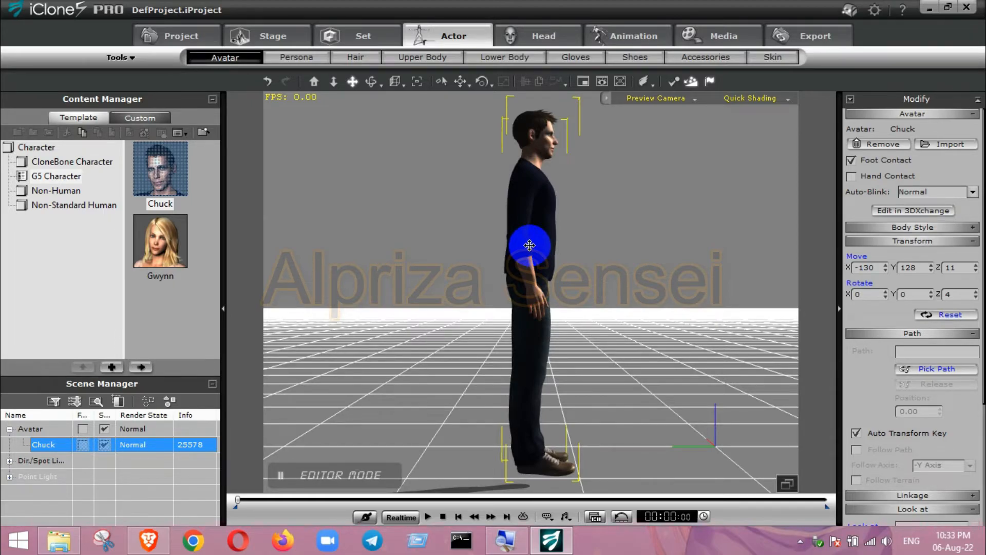
{"action": "key", "text": "s"}
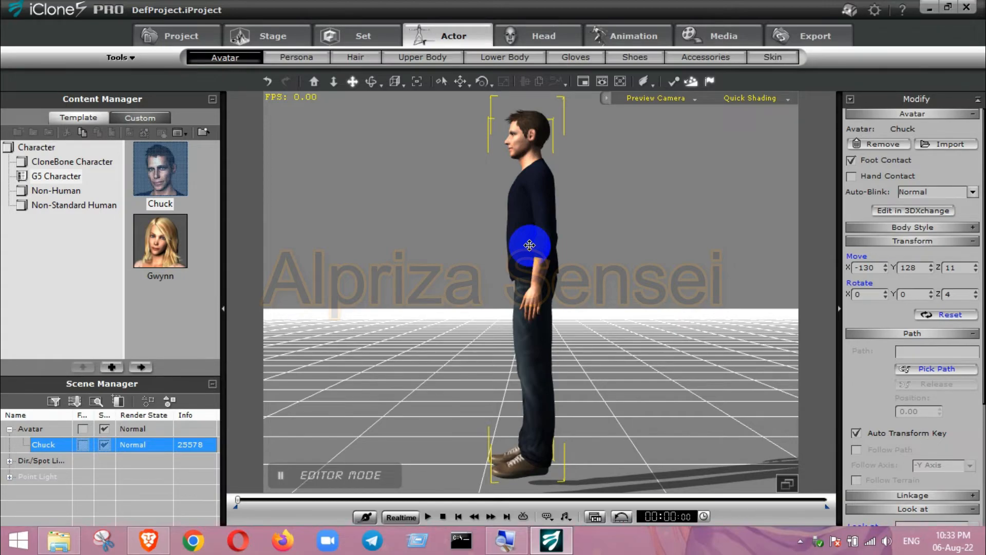
{"action": "key", "text": "d"}
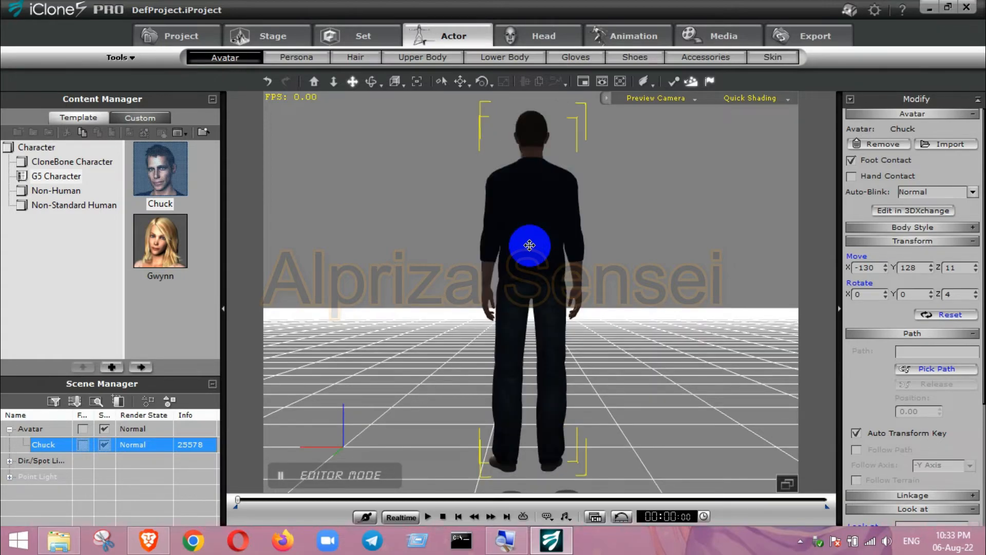
{"action": "key", "text": "f"}
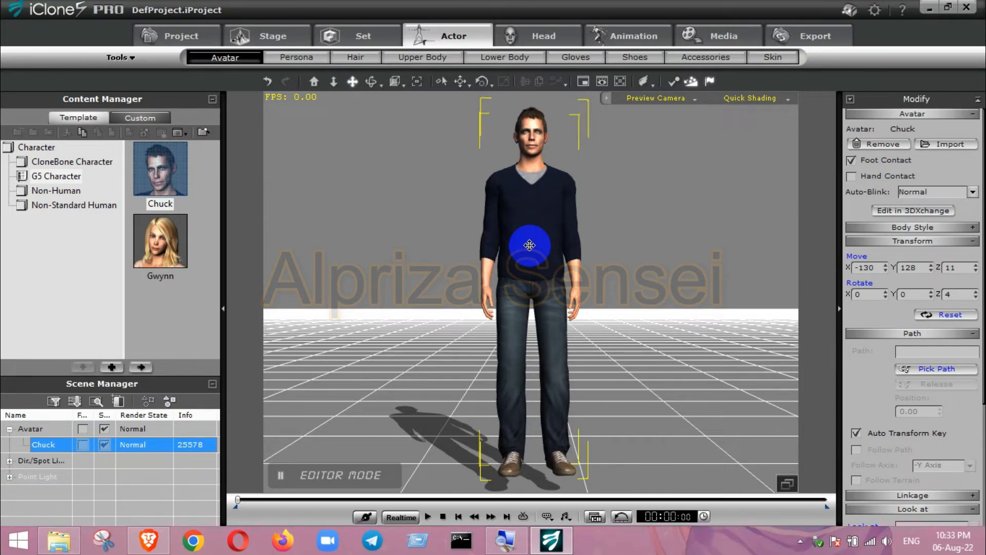
{"action": "key", "text": "t"}
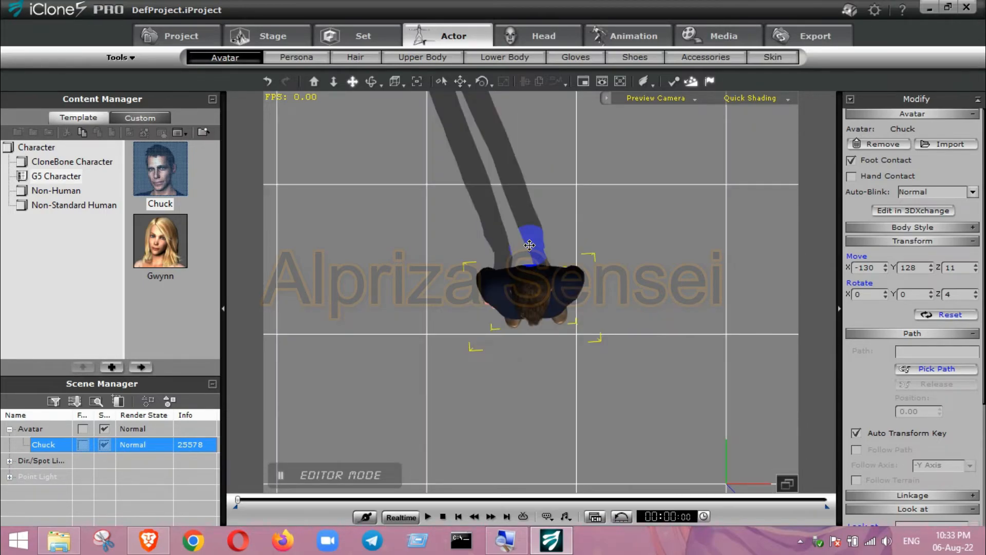
{"action": "key", "text": "b"}
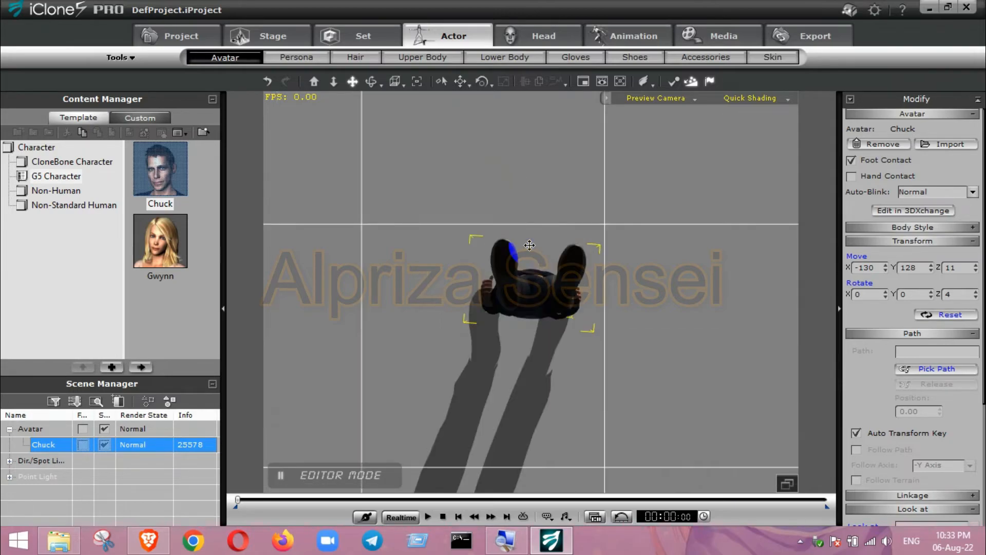
{"action": "key", "text": "j"}
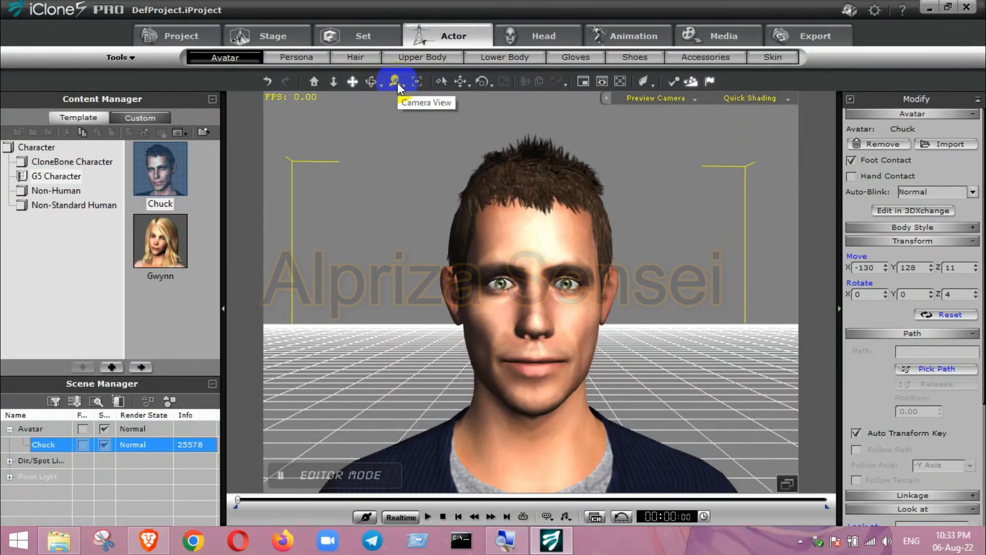
Switch the camera view between the avatar's angled full-body view and its face close-up.
{"action": "left_click", "coordinate": [395, 82]}
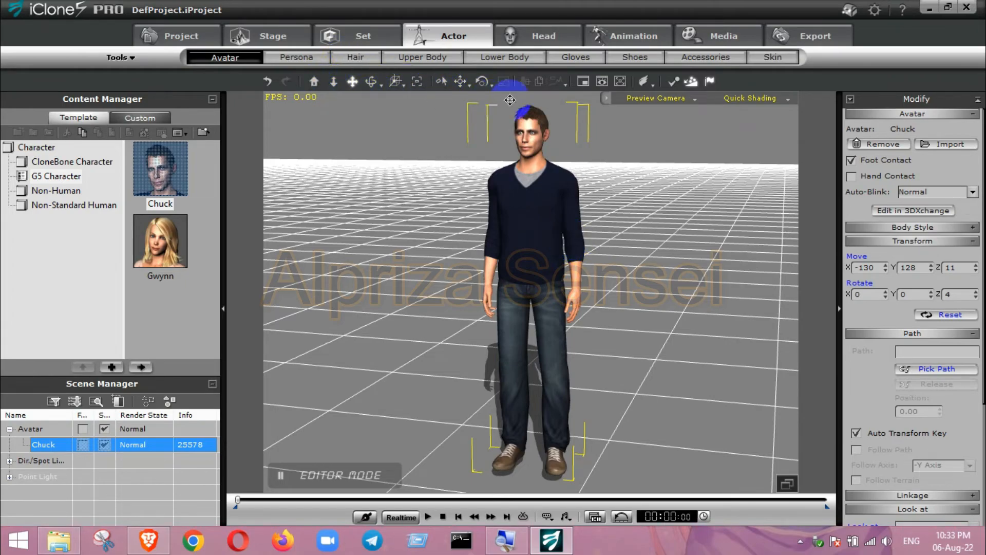
{"action": "key", "text": "j"}
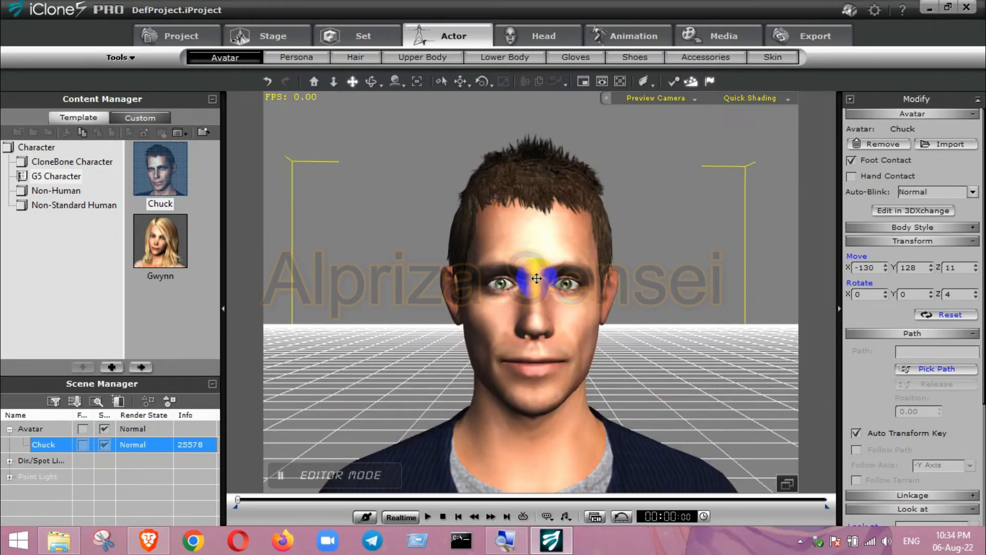
{"action": "key", "text": "h"}
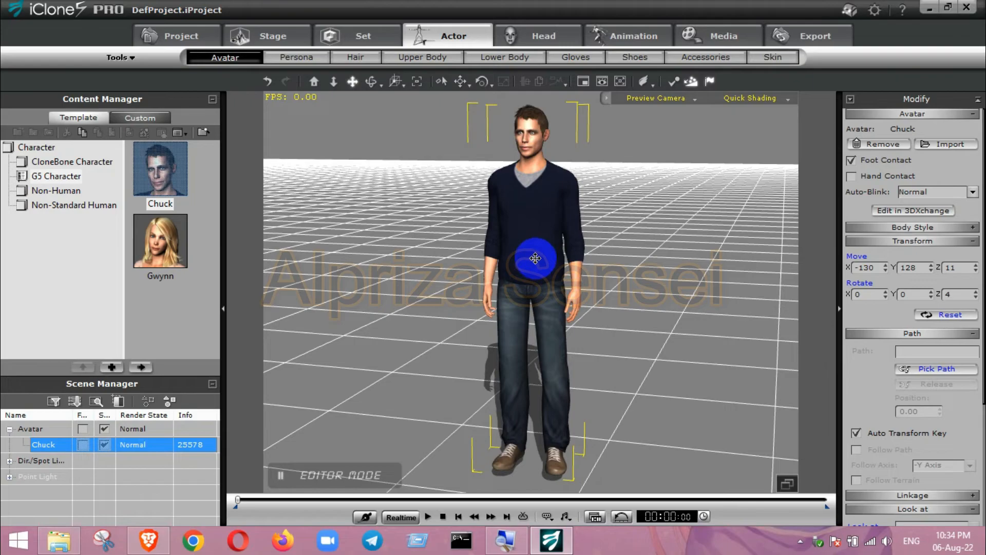
Cycle again through the side, back, front, top, bottom and face views, ending on the angled full-body view.
{"action": "key", "text": "s"}
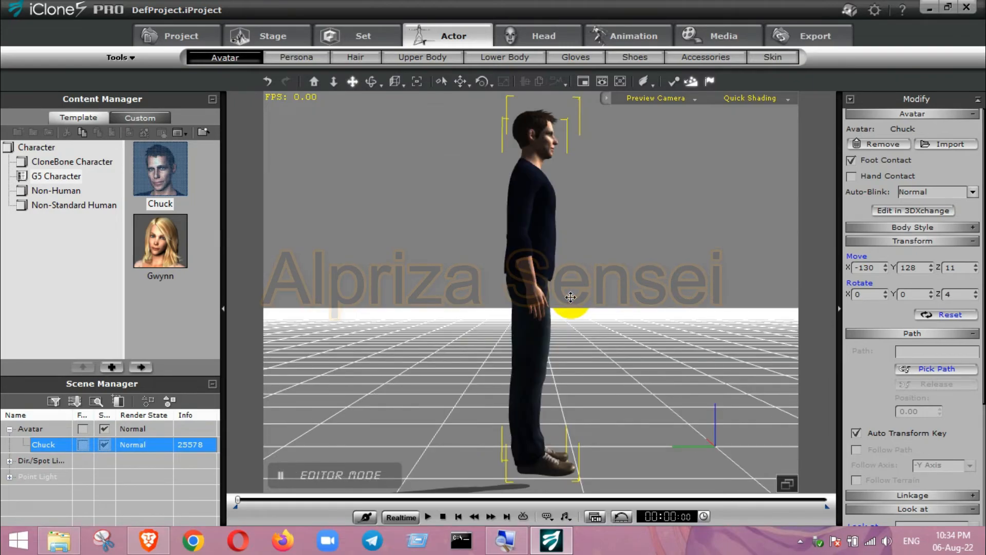
{"action": "key", "text": "d"}
{"action": "key", "text": "g"}
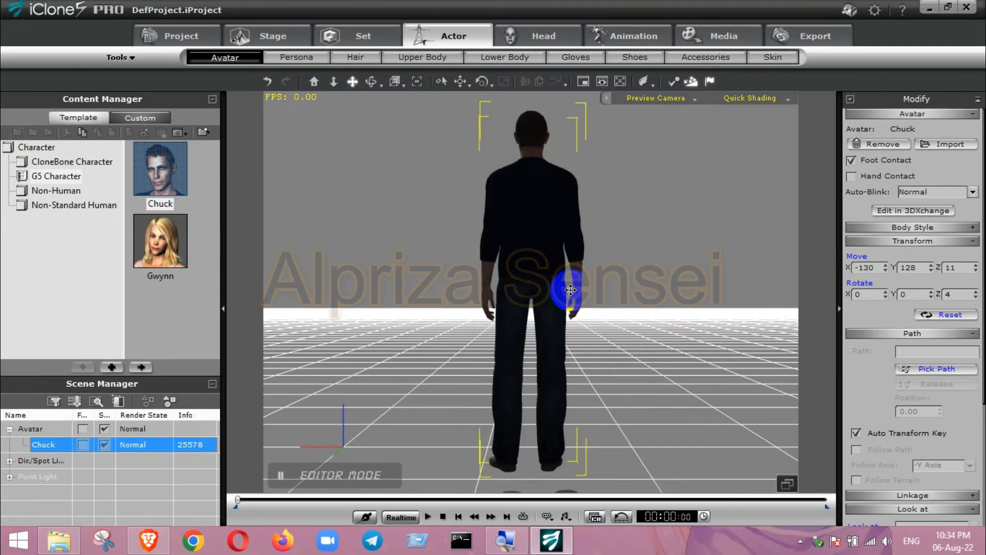
{"action": "key", "text": "f"}
{"action": "key", "text": "t"}
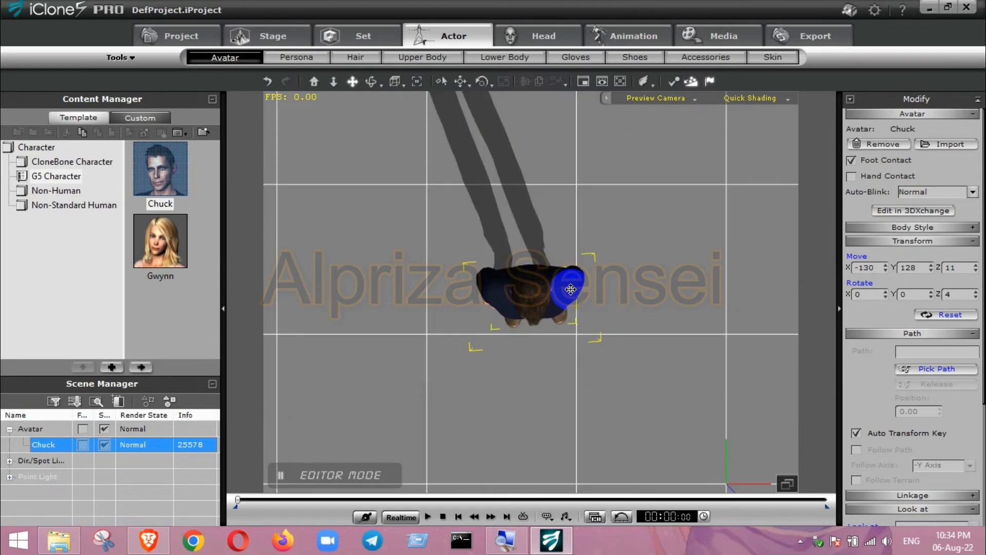
{"action": "key", "text": "b"}
{"action": "key", "text": "j"}
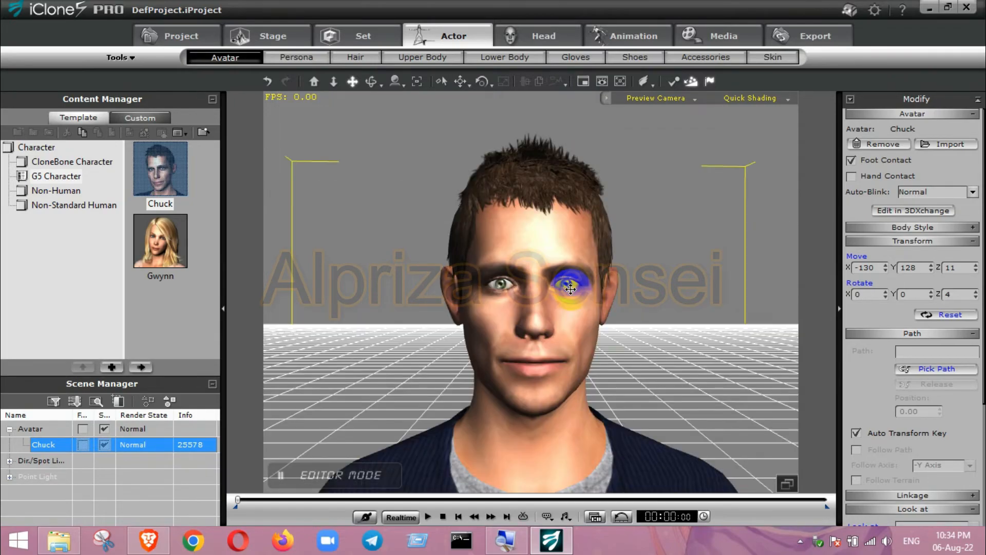
{"action": "key", "text": "k"}
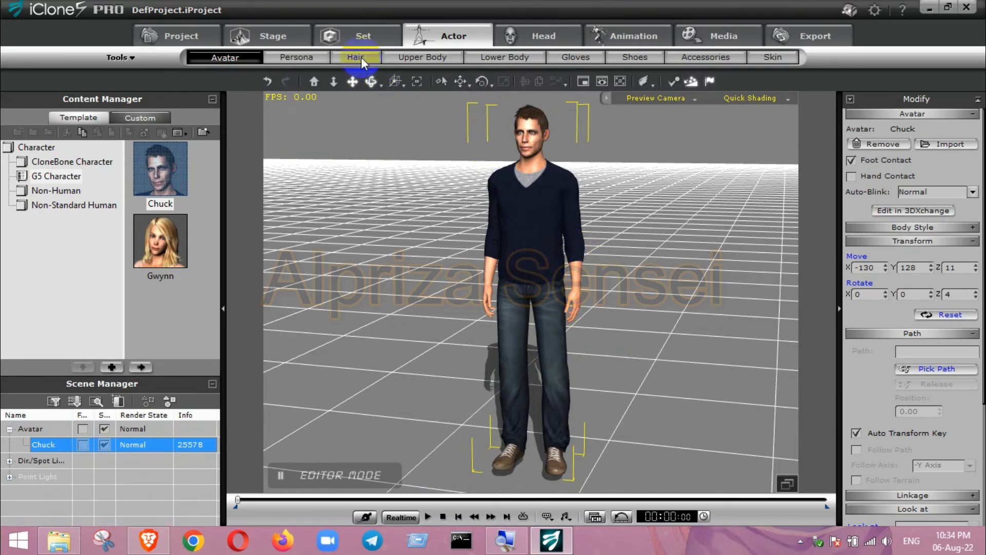
{"action": "left_click", "coordinate": [521, 271]}
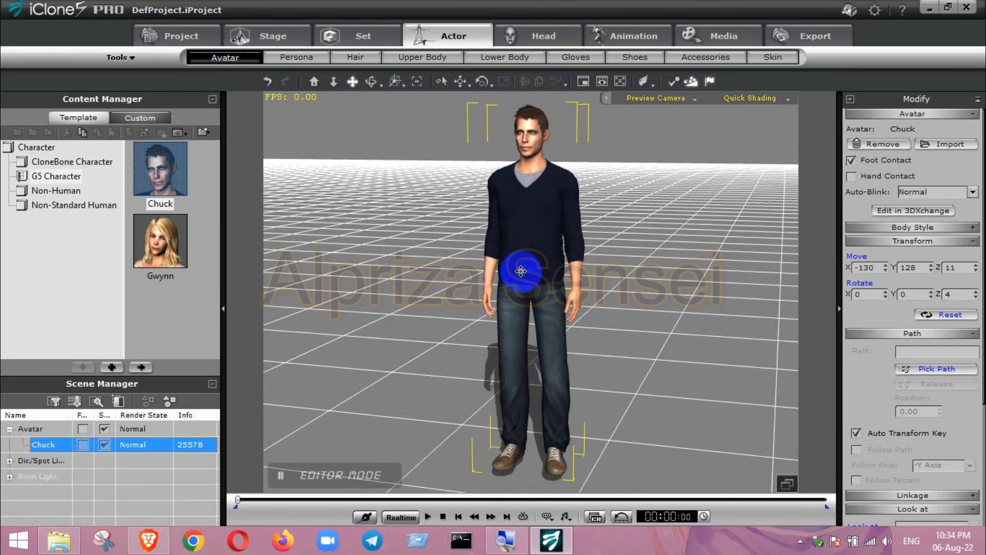